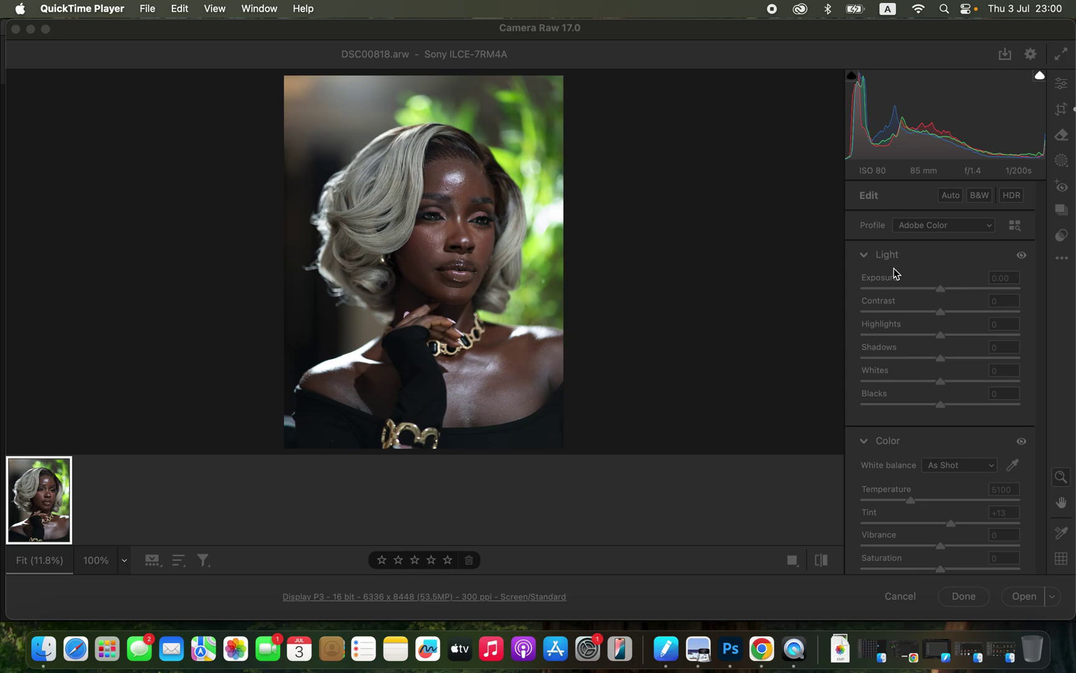
Set the photo's Highlights to -58, Whites to -45, Blacks to -22, Shadows to +51 and Contrast to +8.
left_click(863, 255)
left_click(866, 254)
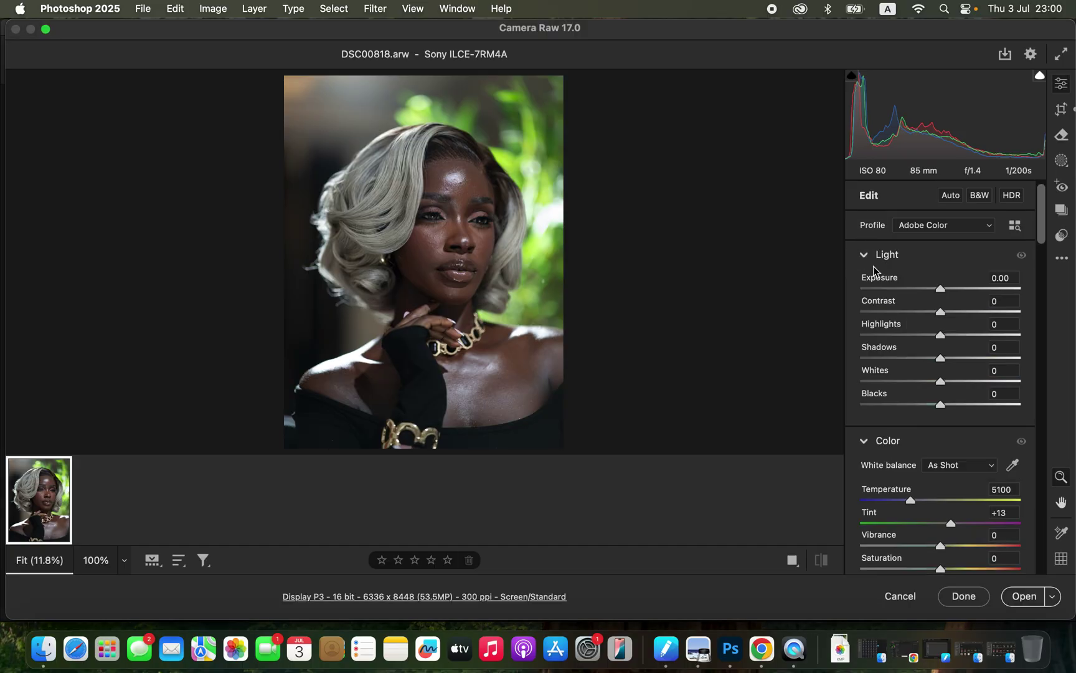
left_click_drag(904, 334, 896, 337)
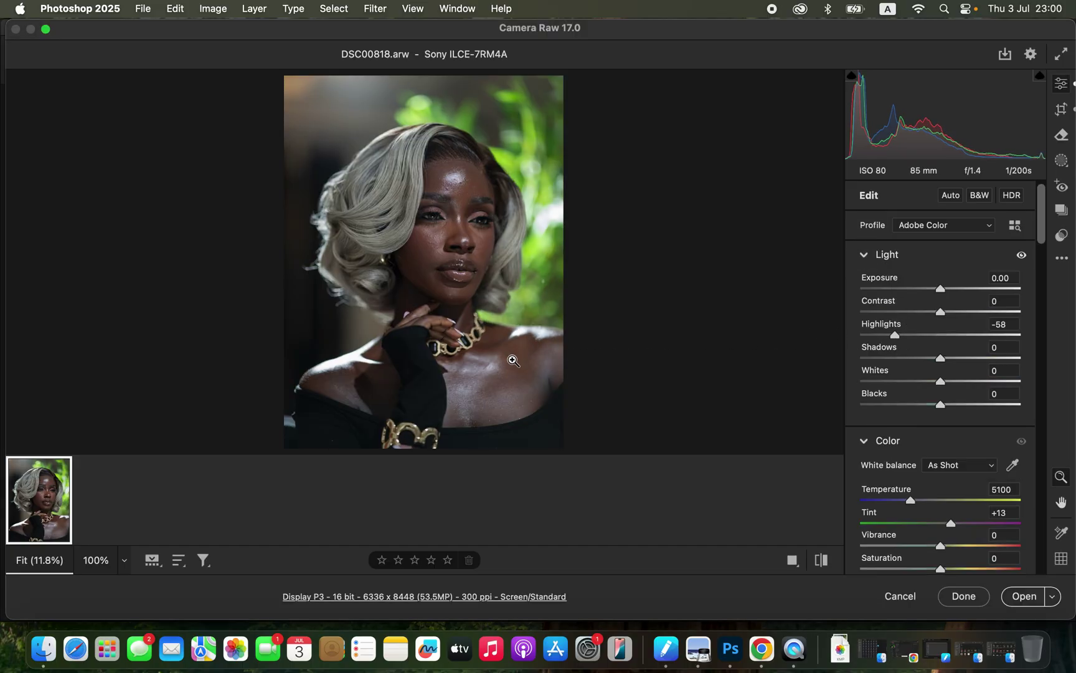
left_click_drag(913, 381, 907, 381)
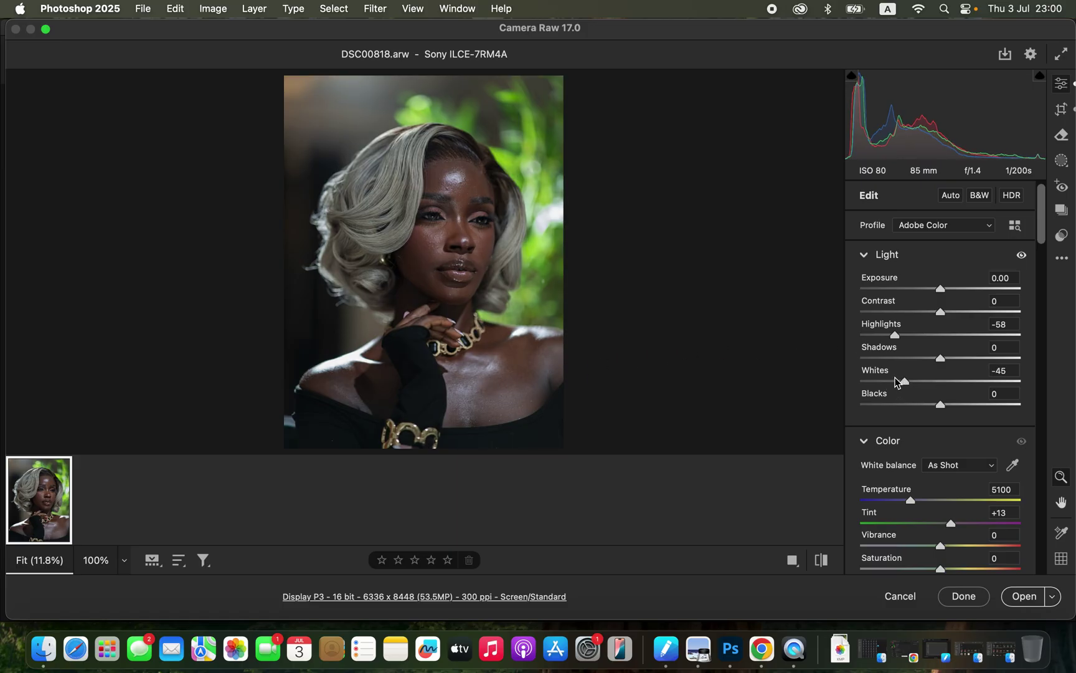
left_click_drag(931, 409, 923, 406)
left_click_drag(970, 360, 981, 360)
left_click_drag(940, 316, 948, 310)
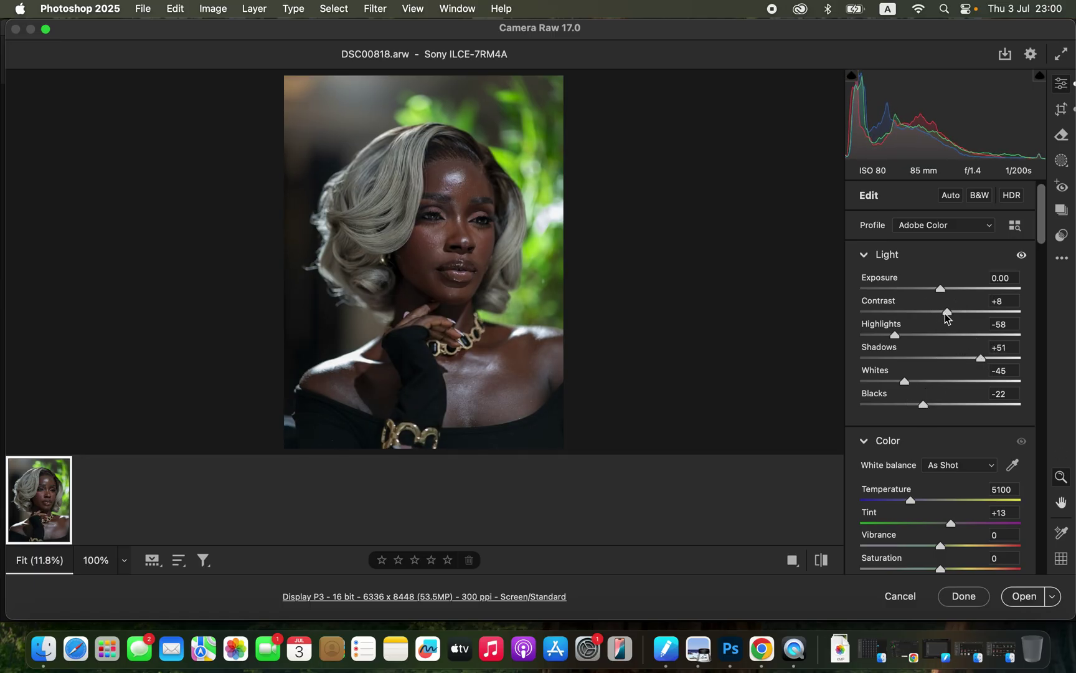
Compare the edit with the original, and fine-tune it with Exposure at +0.05 and a slightly warmer Temperature.
left_click(823, 562)
left_click(823, 561)
left_click(941, 290)
left_click_drag(941, 291, 943, 293)
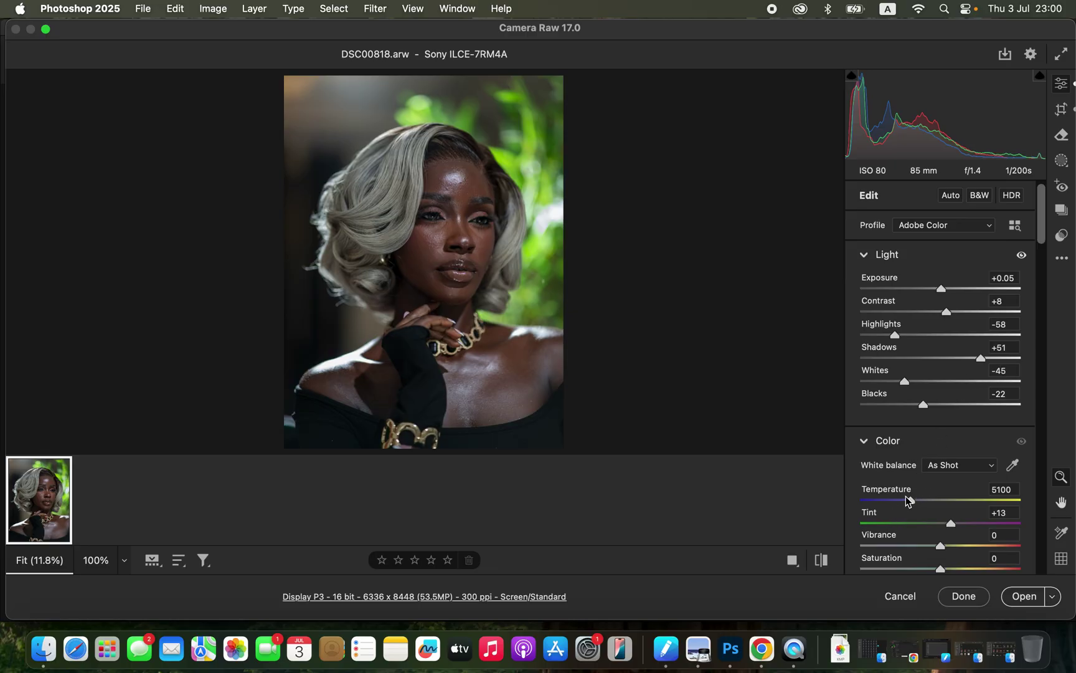
left_click_drag(912, 502, 913, 502)
In the Color Mixer, shift the Greens hue strongly toward yellow and set the Greens saturation to -61.
left_click_drag(1045, 240, 1062, 386)
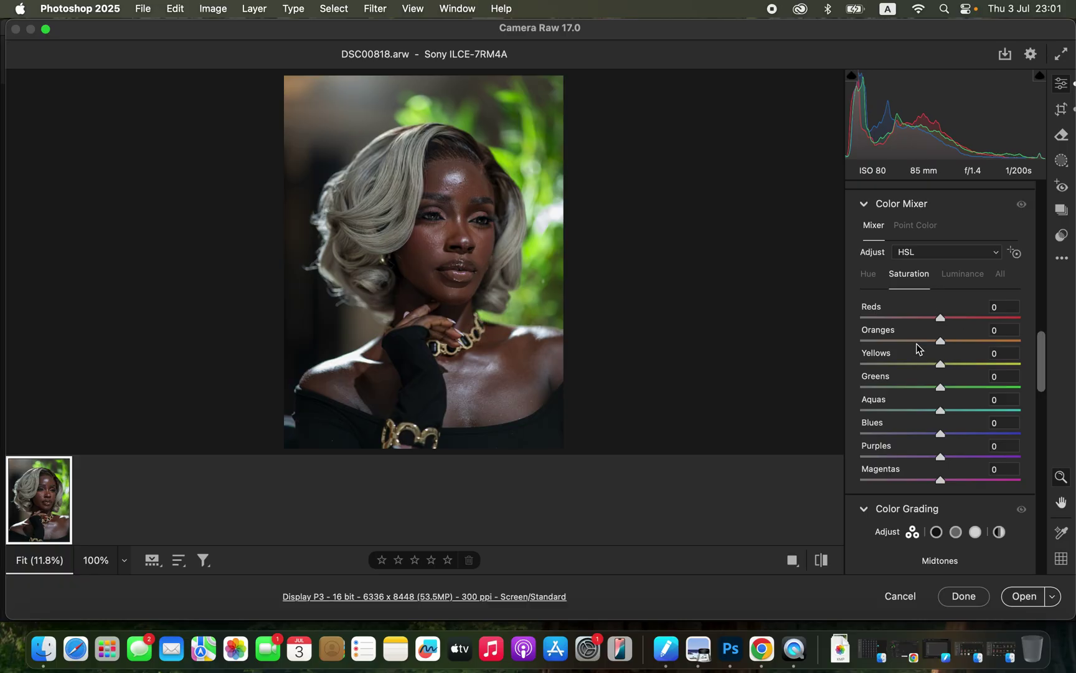
left_click(870, 277)
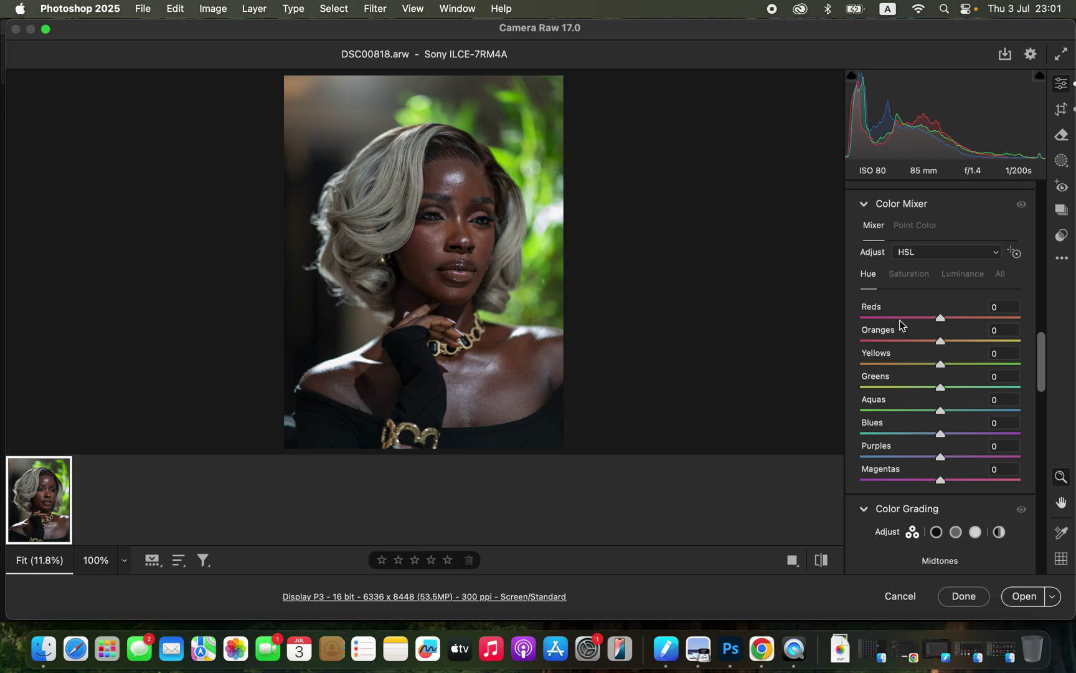
left_click(910, 276)
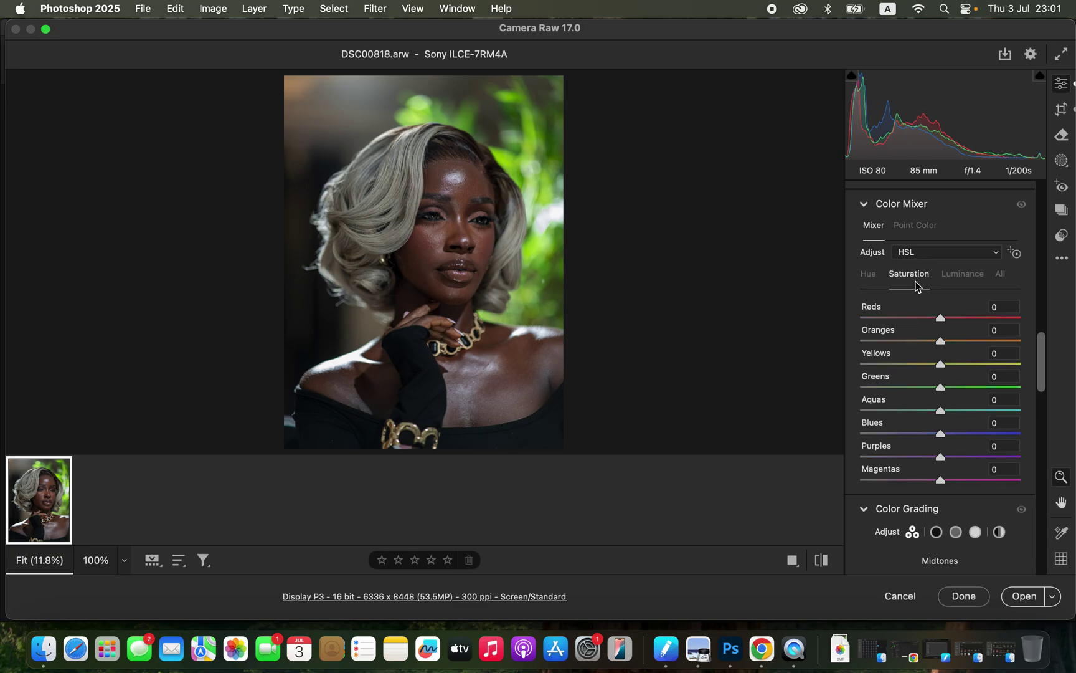
left_click(965, 280)
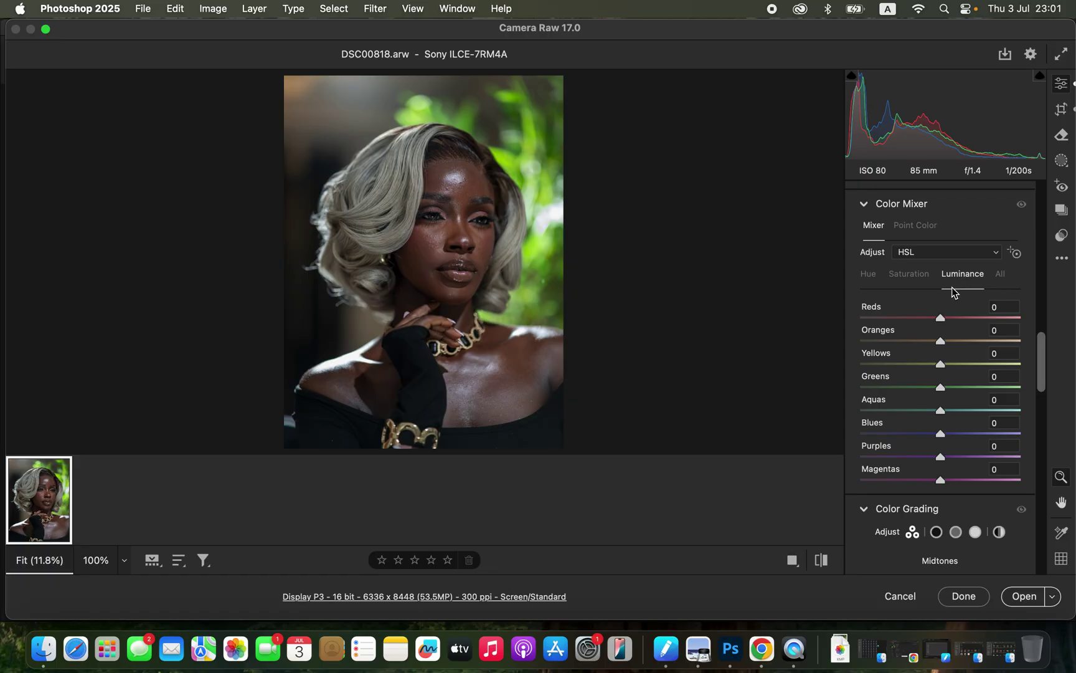
left_click(870, 277)
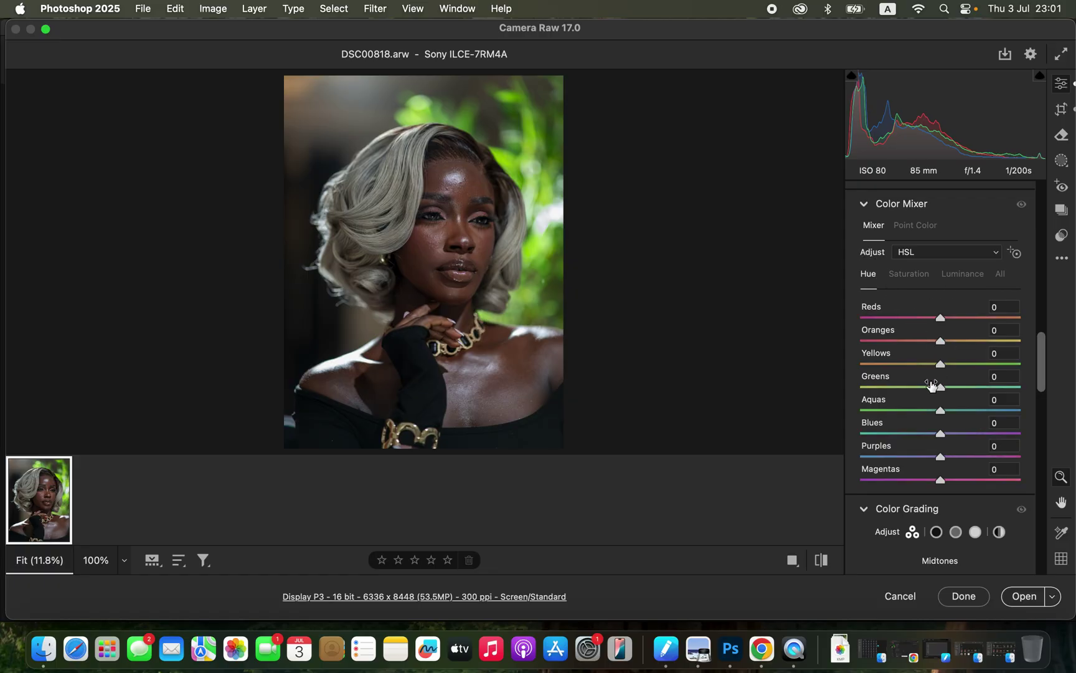
left_click_drag(931, 384, 878, 385)
left_click(922, 275)
left_click_drag(909, 386, 892, 389)
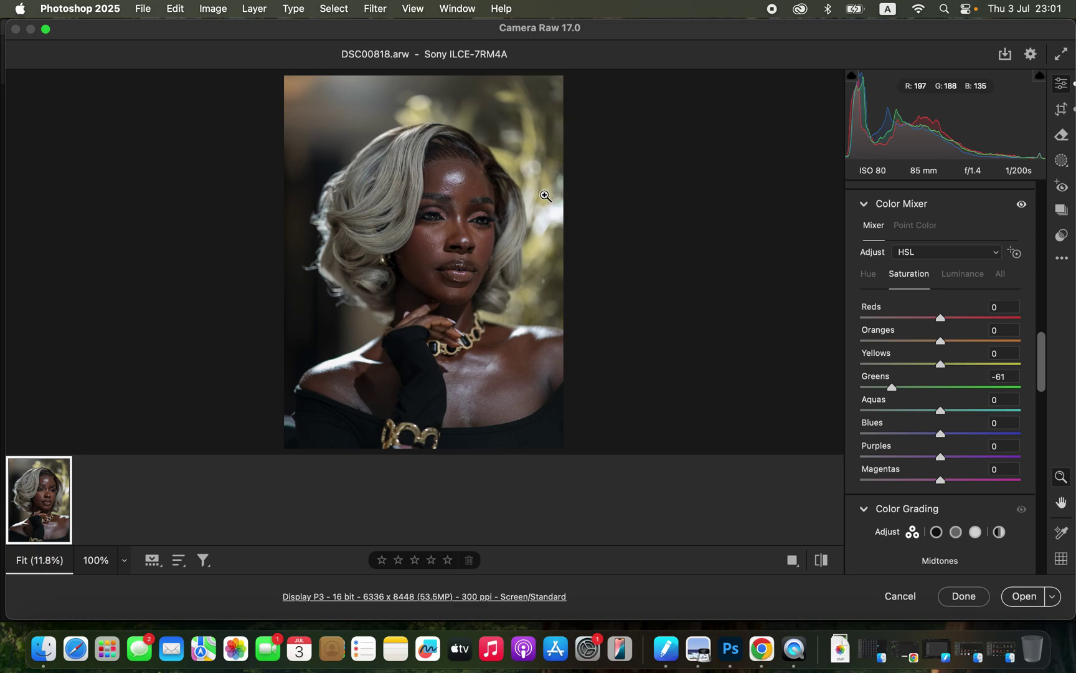
Open the developed raw photo as a Photoshop document and duplicate its Background layer.
left_click(1024, 597)
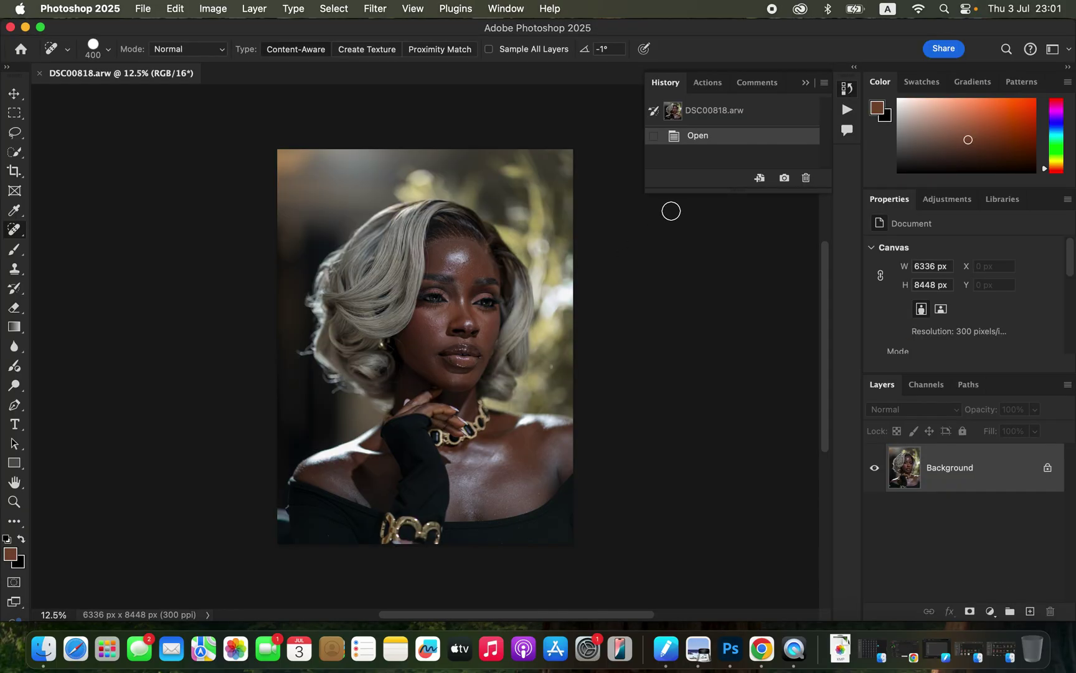
left_click(805, 82)
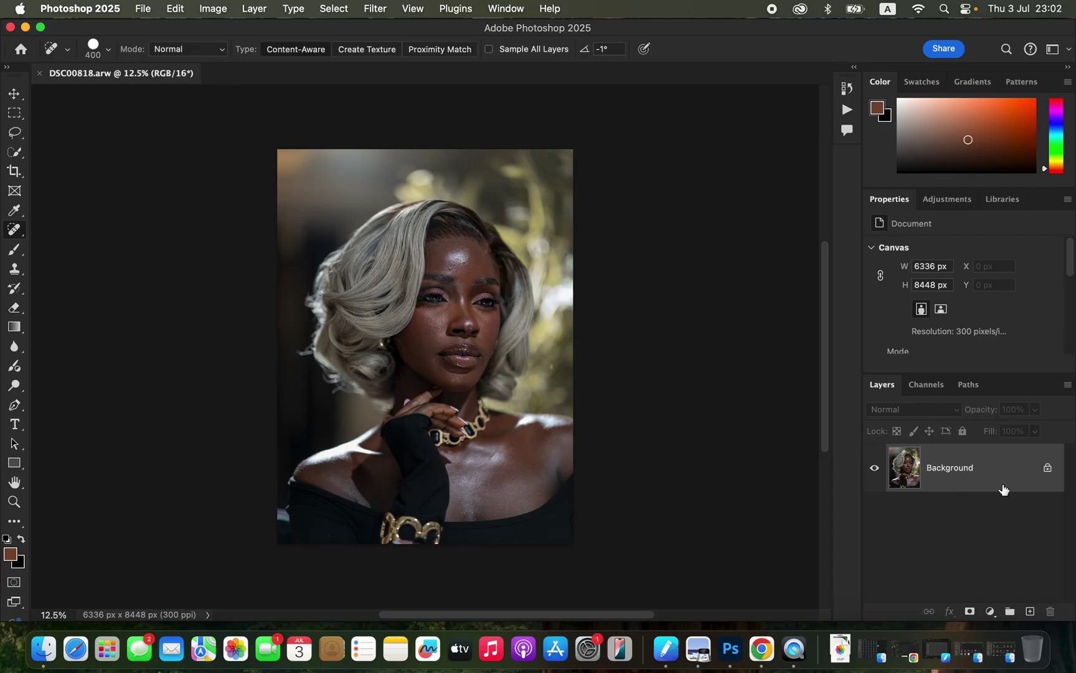
key("super+j")
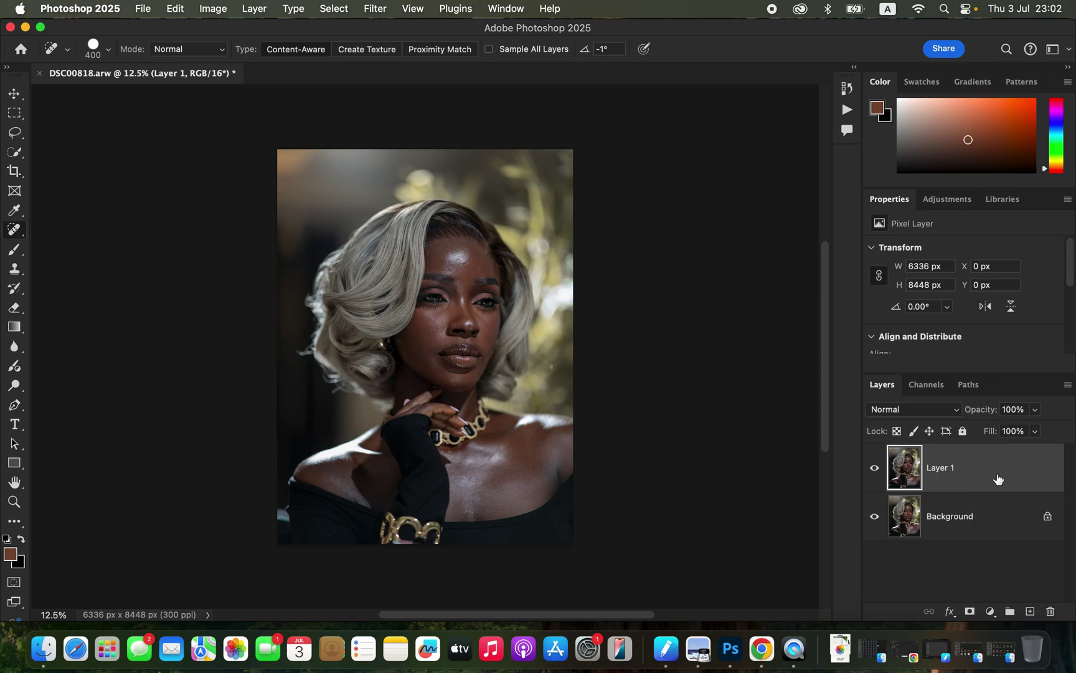
Add a new empty layer above the duplicate and set its blend mode to Color.
left_click(1030, 611)
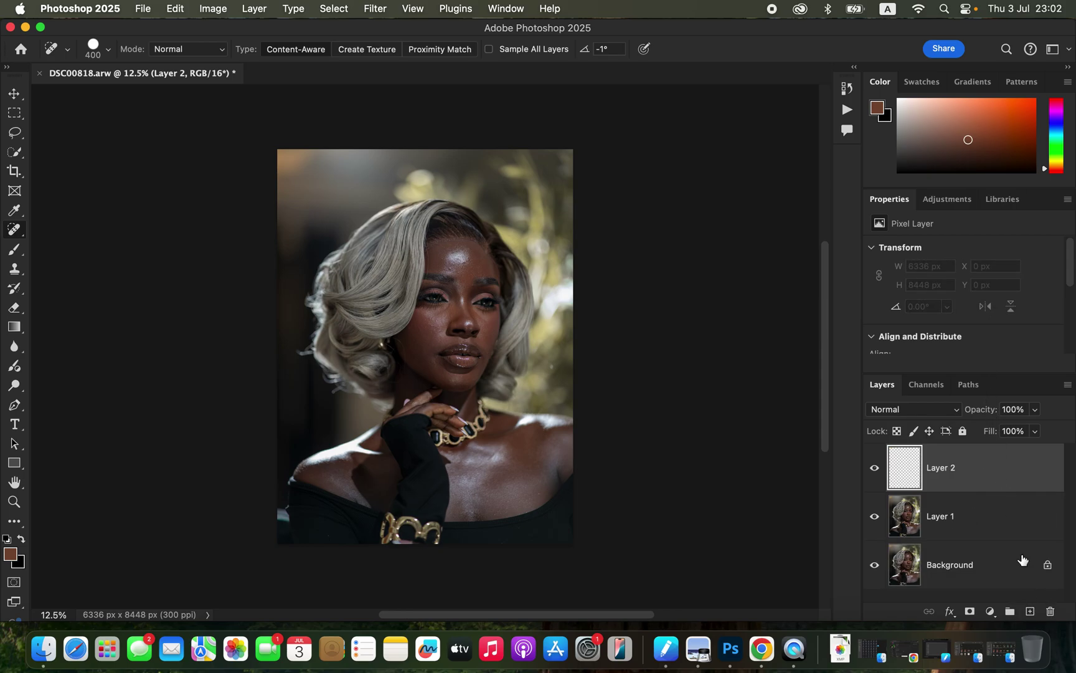
left_click(933, 411)
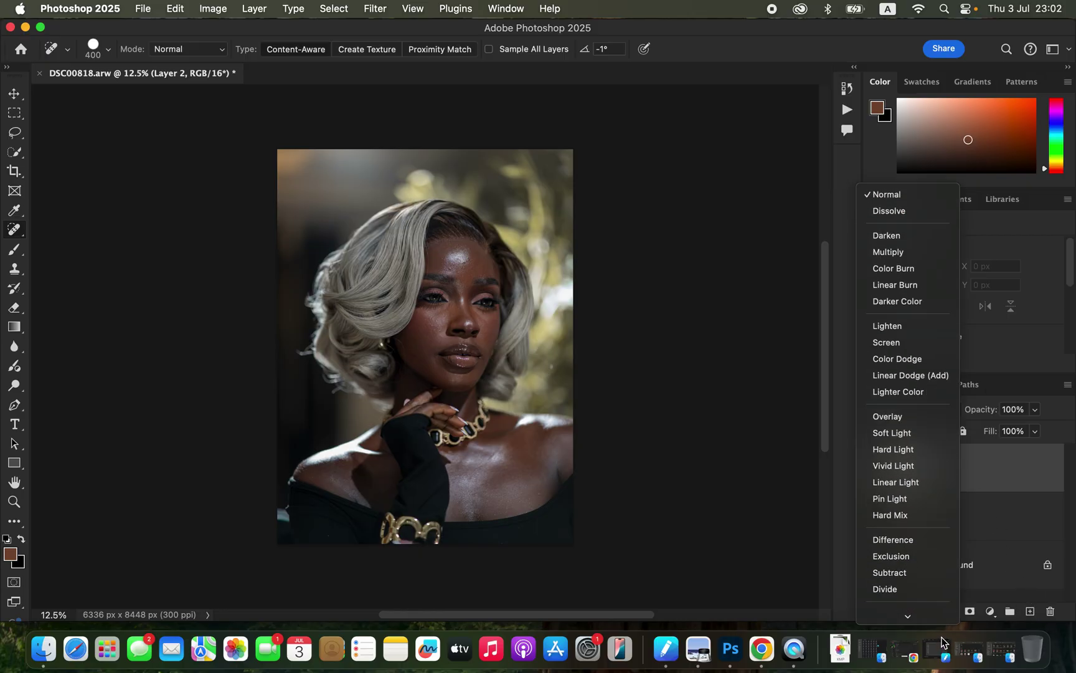
left_click(931, 604)
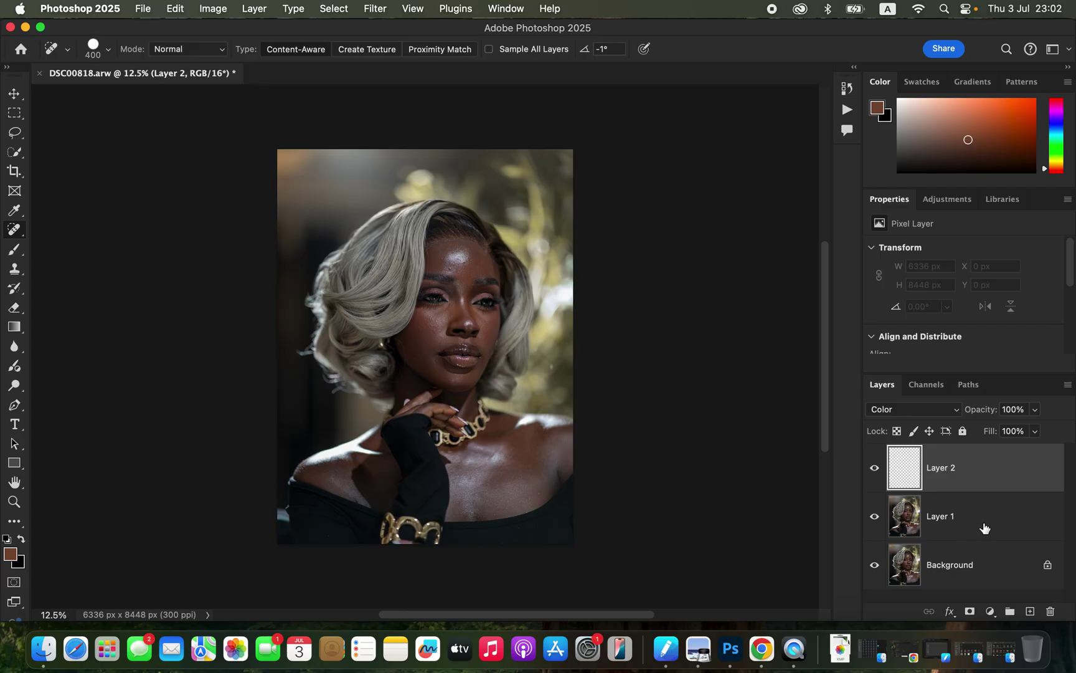
Select the subject from Layer 1 and make the empty Layer 2 active with the selection kept.
left_click(987, 527)
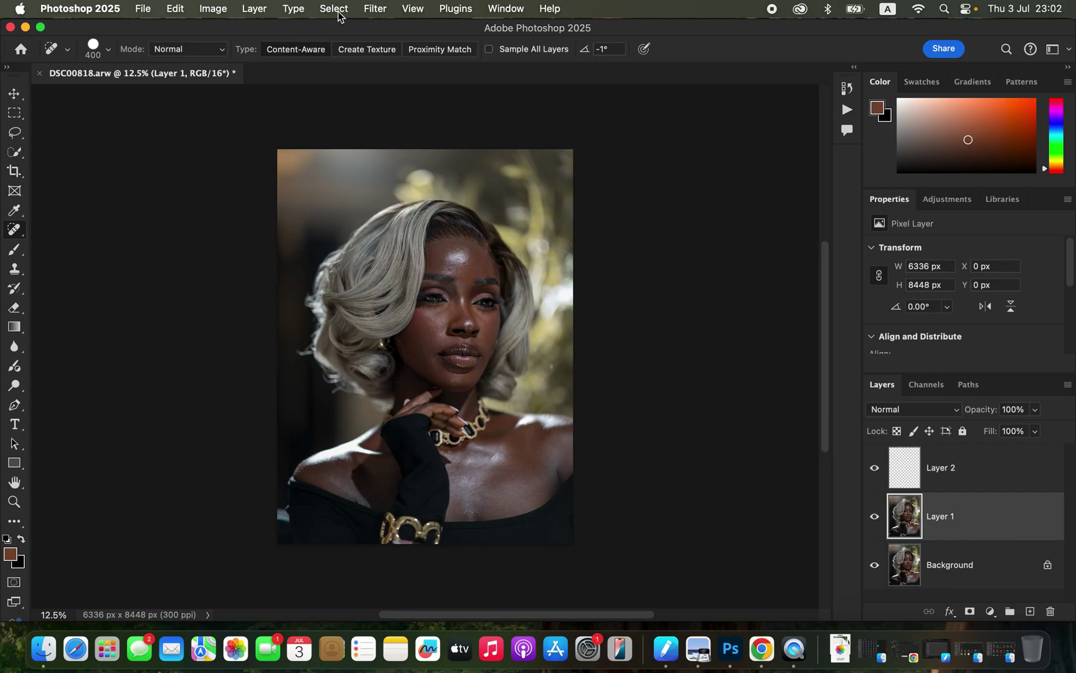
left_click(337, 16)
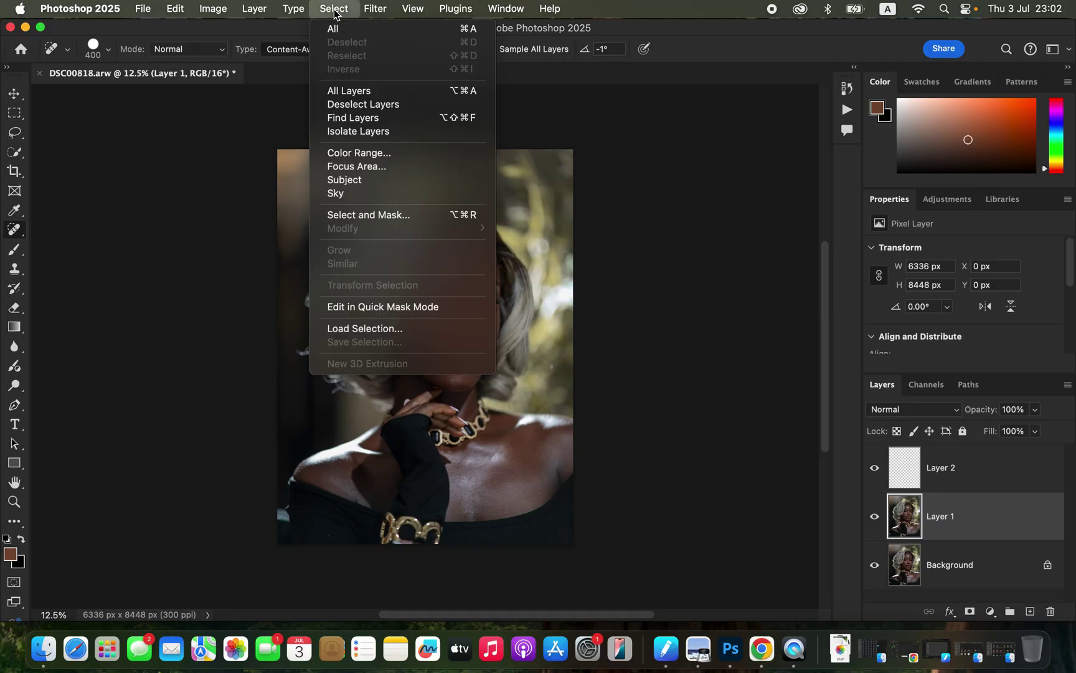
left_click(376, 182)
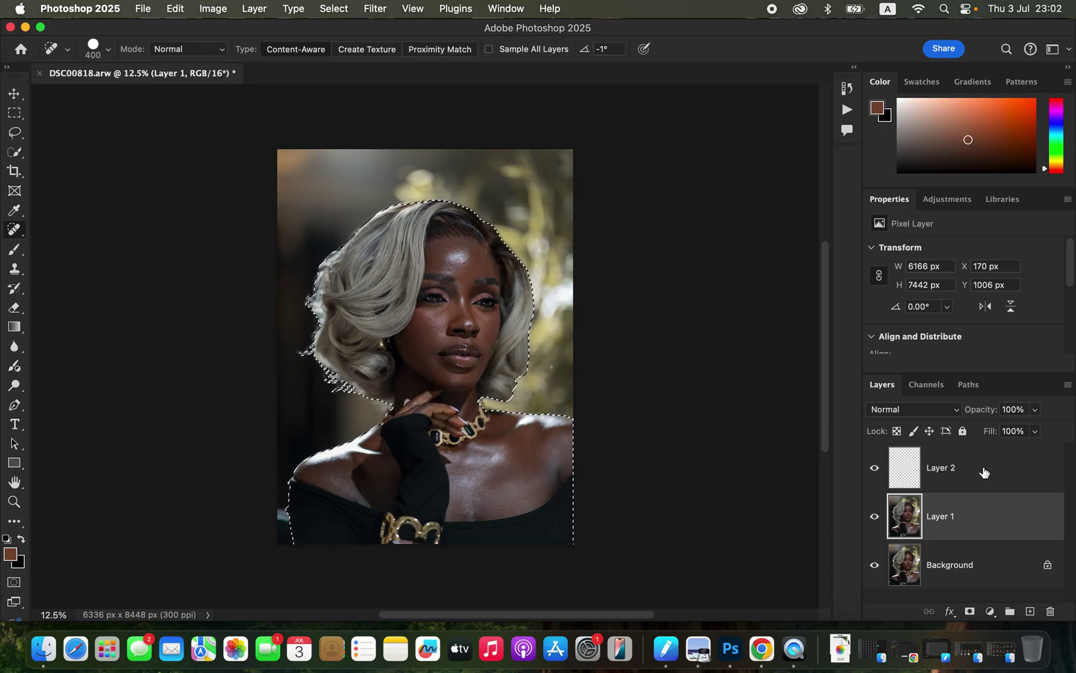
left_click(982, 474)
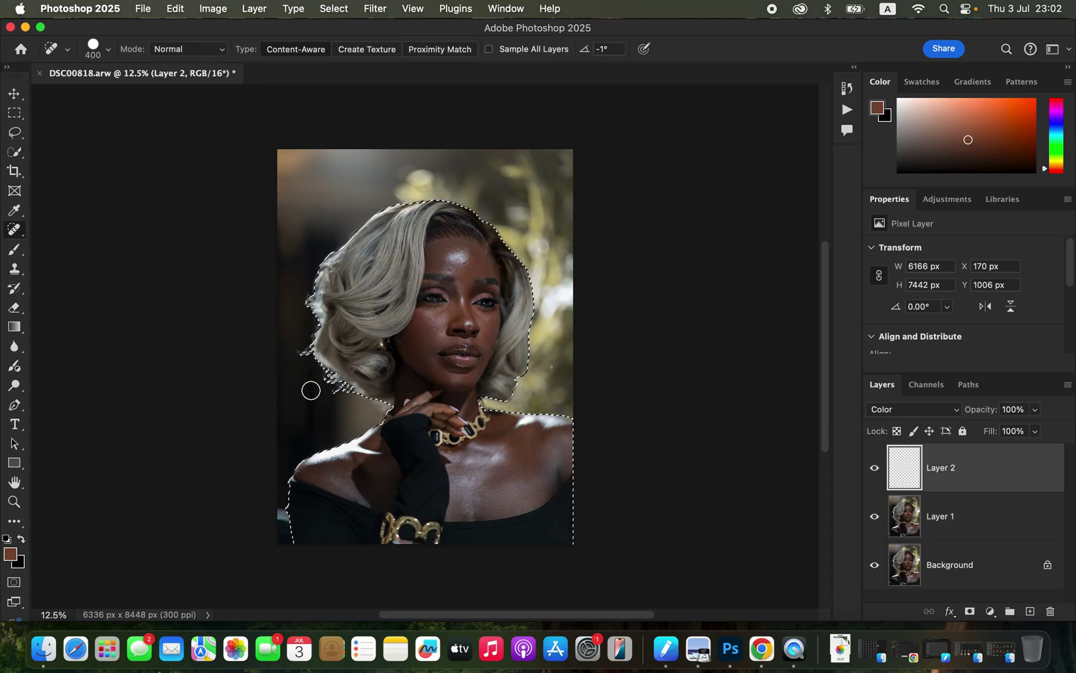
Choose the Brush tool with the Soft Round tip and set its flow to 100%.
left_click(14, 249)
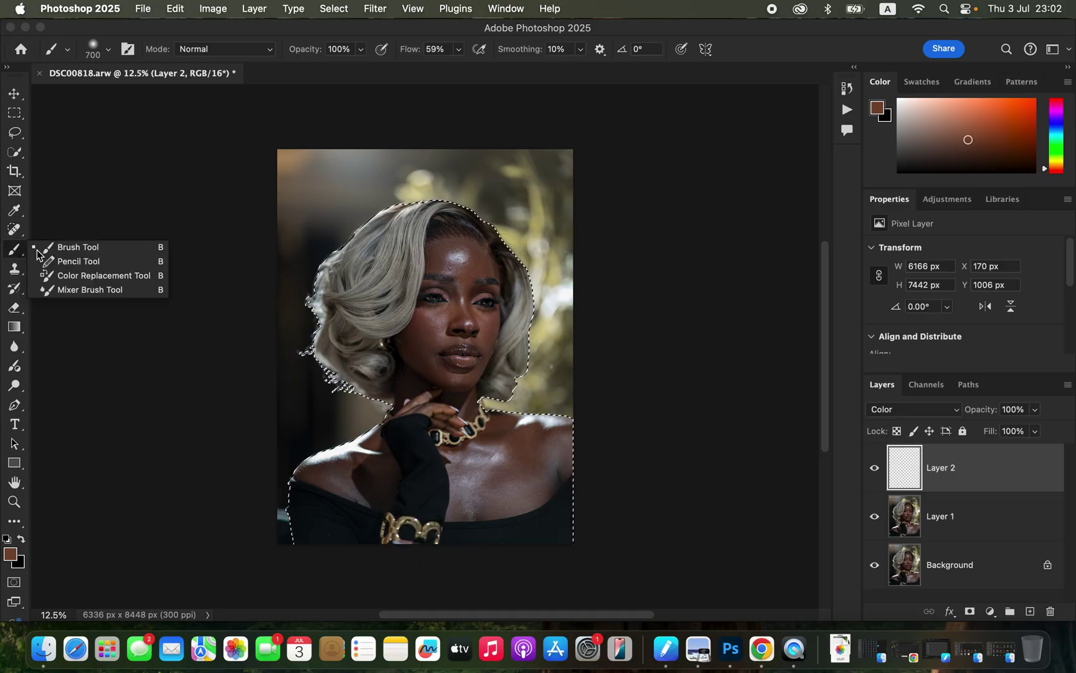
left_click(72, 247)
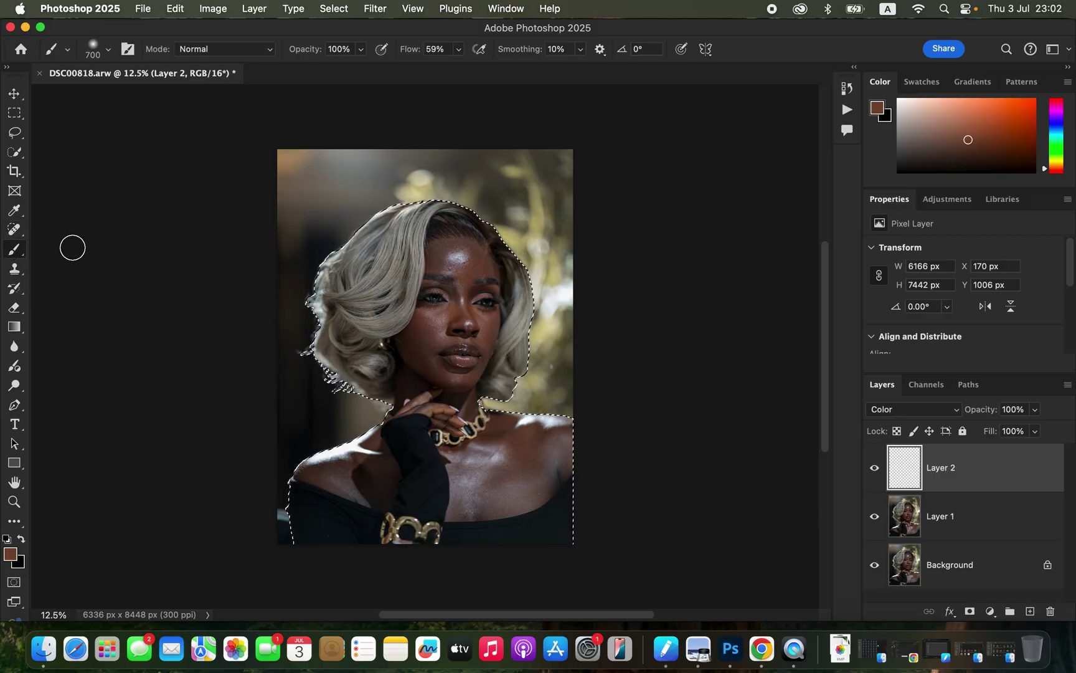
left_click(108, 50)
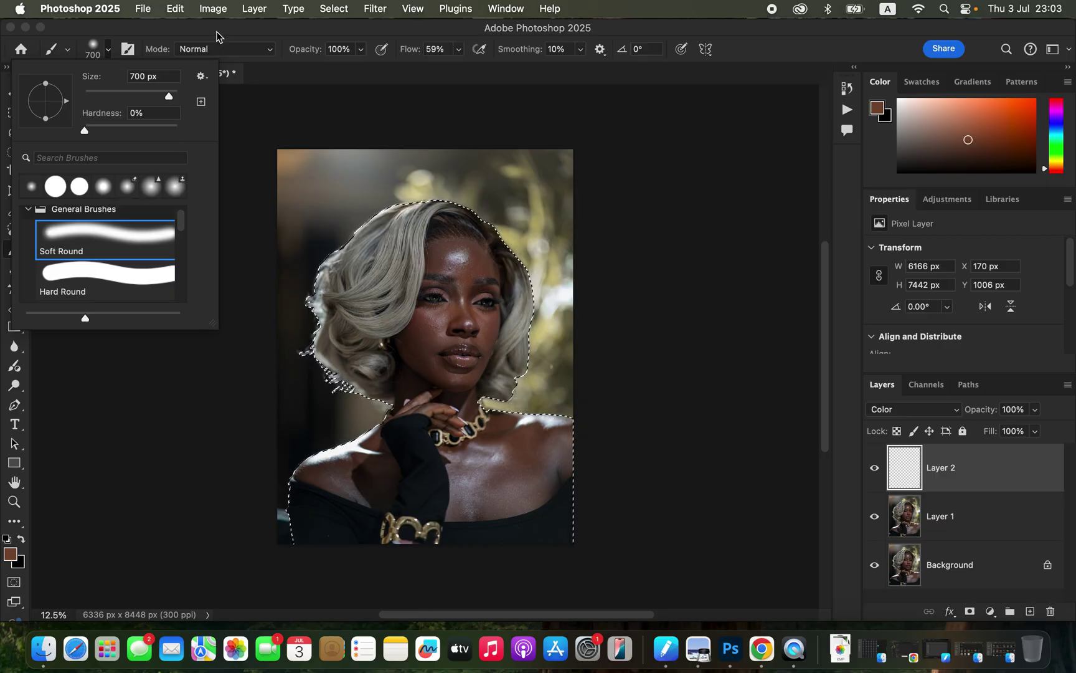
left_click(218, 39)
left_click(459, 49)
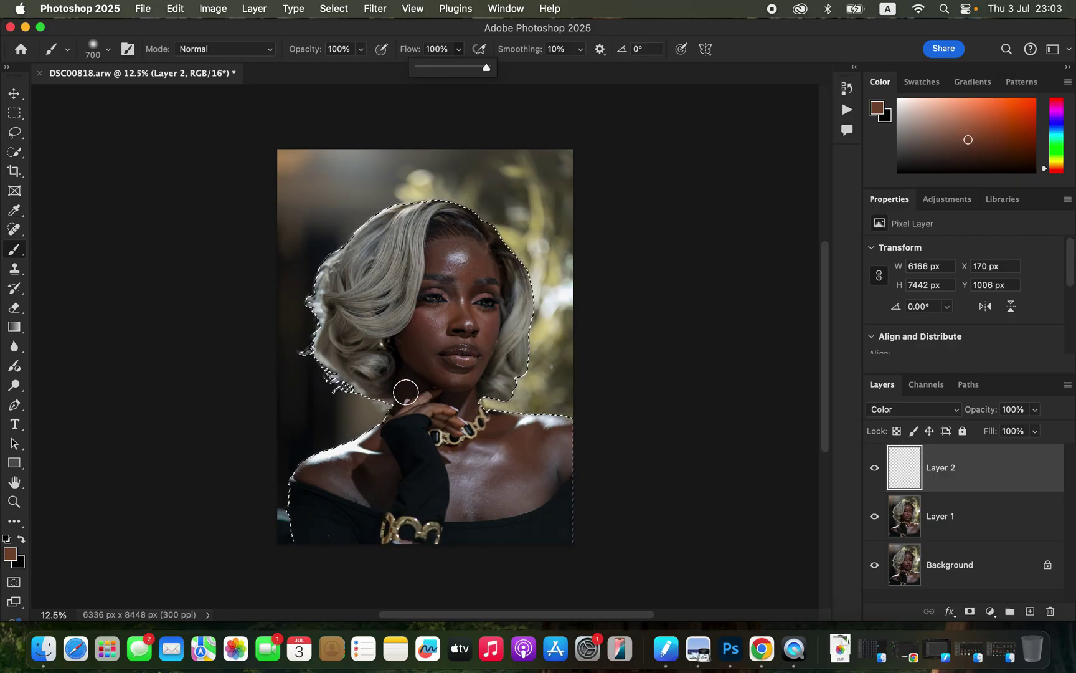
Paint the reddish-brown skin tone over the face on Layer 2, reducing the brush to 200 px around the mouth and chin.
key("super+plus")
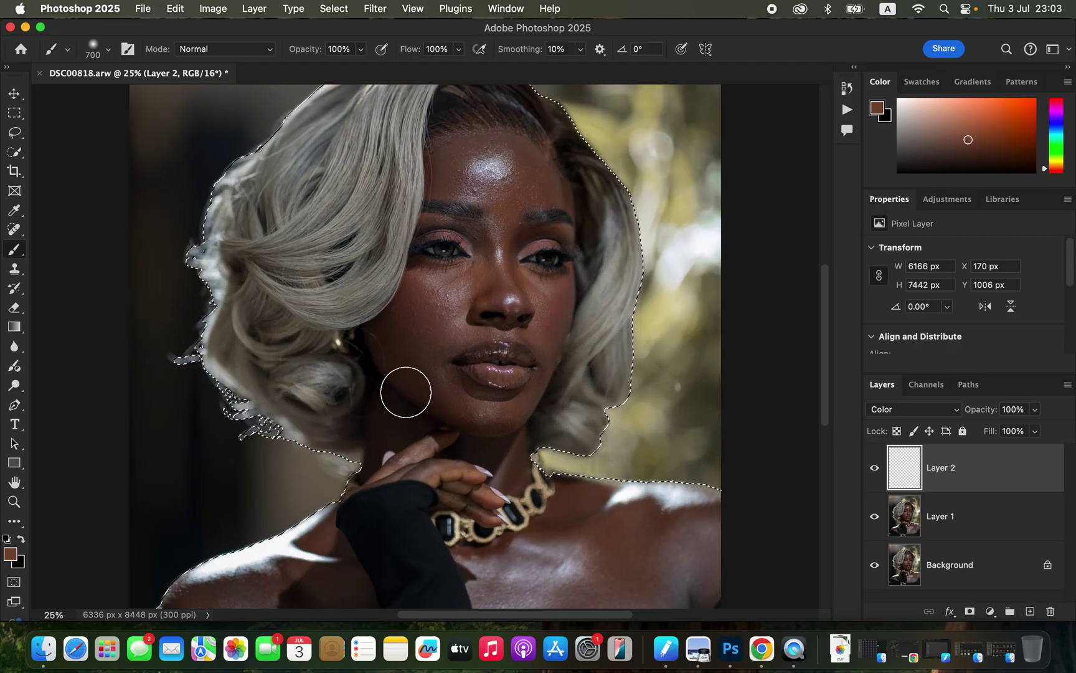
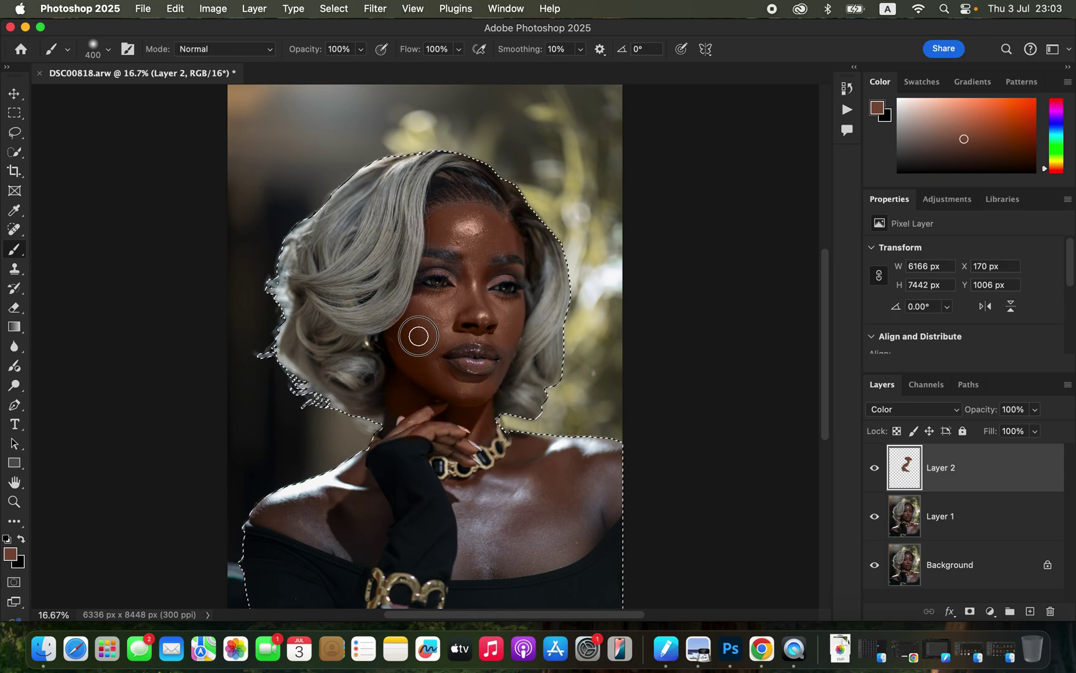
key("super+plus")
key("bracketleft")
key("bracketleft")
key("bracketleft")
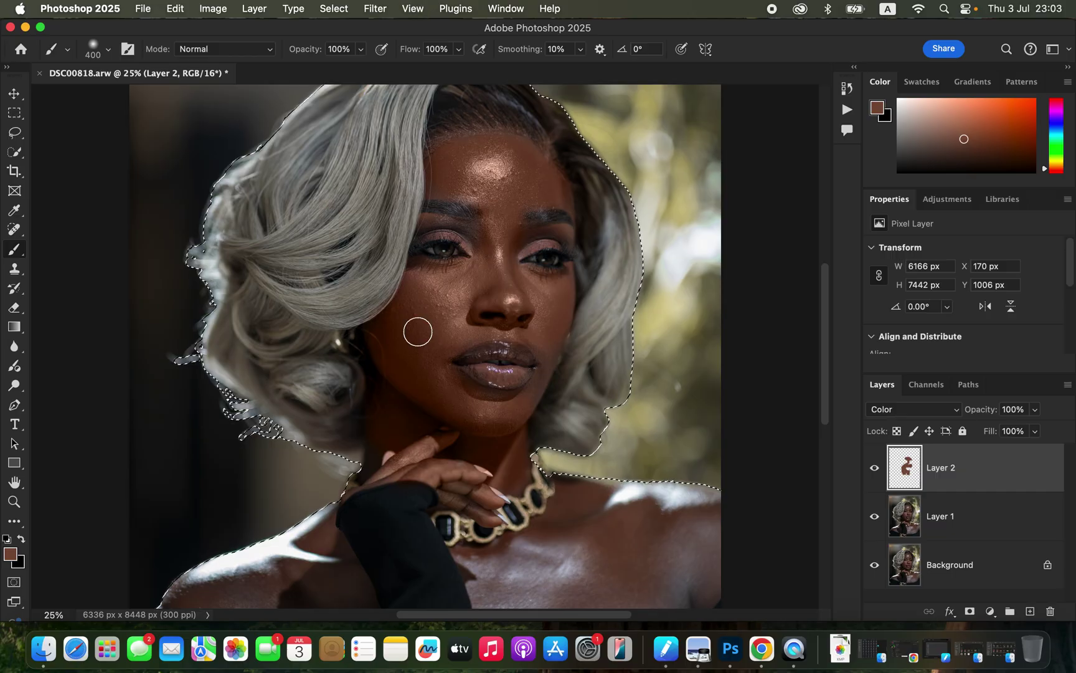
mouse_move(546, 348)
left_mouse_down()
mouse_move(532, 388)
mouse_move(556, 307)
mouse_move(539, 289)
mouse_move(567, 277)
mouse_move(557, 197)
mouse_move(569, 197)
mouse_move(513, 172)
mouse_move(433, 185)
mouse_move(497, 230)
mouse_move(492, 240)
mouse_move(477, 234)
mouse_move(500, 219)
mouse_move(522, 242)
mouse_move(536, 233)
mouse_move(505, 250)
mouse_move(524, 200)
mouse_move(455, 224)
mouse_move(496, 241)
mouse_move(484, 235)
mouse_move(512, 162)
mouse_move(515, 145)
mouse_move(502, 140)
mouse_move(534, 163)
mouse_move(524, 147)
mouse_move(447, 149)
mouse_move(511, 145)
mouse_move(553, 179)
mouse_move(457, 399)
mouse_move(475, 403)
mouse_move(448, 364)
mouse_move(483, 397)
mouse_move(449, 284)
mouse_move(555, 295)
mouse_move(452, 398)
left_mouse_up()
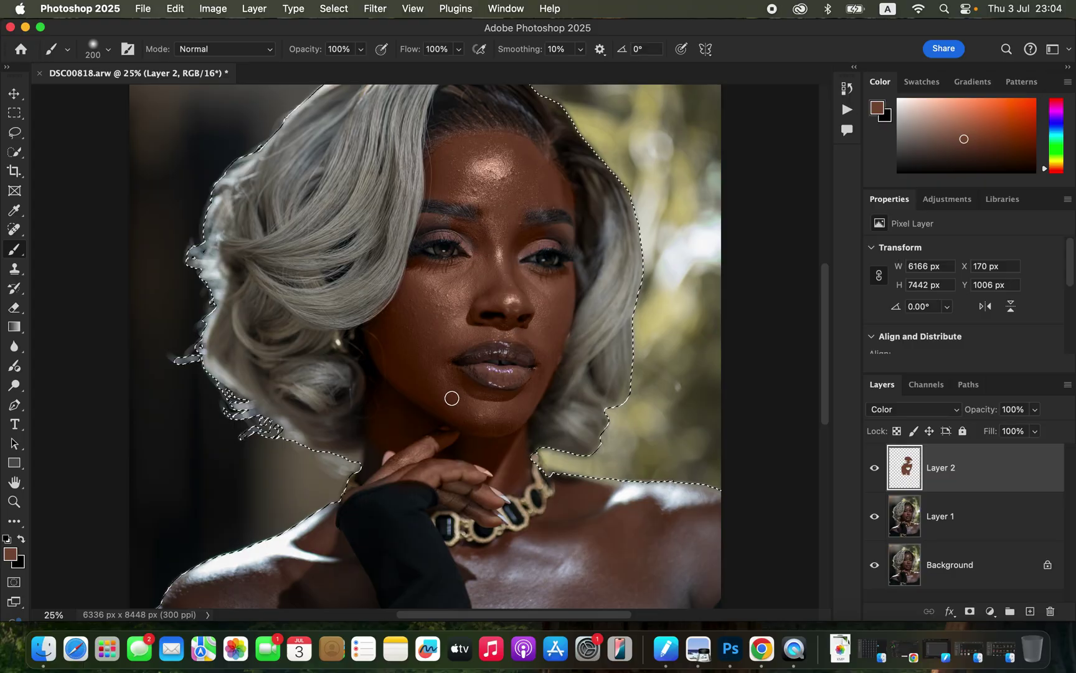
Enlarge the brush and paint the same brown tone over the chest and both shoulders.
key("super+minus")
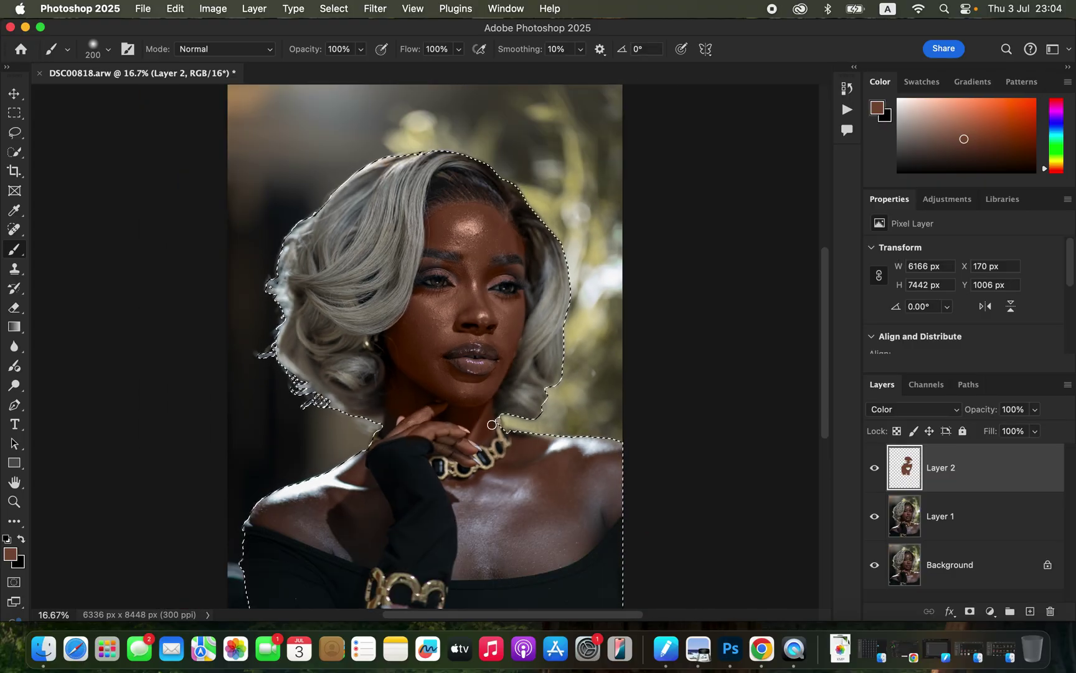
key("bracketright")
key("bracketright")
key("bracketright")
key("bracketright")
key("bracketright")
key("bracketright")
key("bracketright")
mouse_move(488, 515)
left_mouse_down()
mouse_move(499, 493)
mouse_move(476, 514)
mouse_move(482, 544)
mouse_move(560, 528)
mouse_move(537, 508)
mouse_move(557, 464)
mouse_move(540, 466)
mouse_move(606, 464)
mouse_move(581, 521)
mouse_move(516, 540)
mouse_move(496, 528)
mouse_move(488, 540)
mouse_move(490, 513)
mouse_move(471, 570)
mouse_move(553, 556)
mouse_move(618, 499)
mouse_move(535, 523)
mouse_move(467, 488)
mouse_move(341, 500)
mouse_move(307, 490)
mouse_move(295, 512)
mouse_move(344, 524)
mouse_move(348, 495)
mouse_move(298, 520)
mouse_move(362, 549)
mouse_move(362, 485)
mouse_move(369, 491)
mouse_move(361, 510)
mouse_move(340, 488)
mouse_move(352, 472)
mouse_move(259, 510)
mouse_move(352, 546)
mouse_move(375, 538)
mouse_move(337, 539)
mouse_move(329, 507)
left_mouse_up()
Reduce the brush to 175 px and paint the brown tone over remaining skin near the sleeve, neck and raised hand.
key("bracketleft")
key("bracketleft")
key("bracketleft")
key("bracketleft")
key("super+equal")
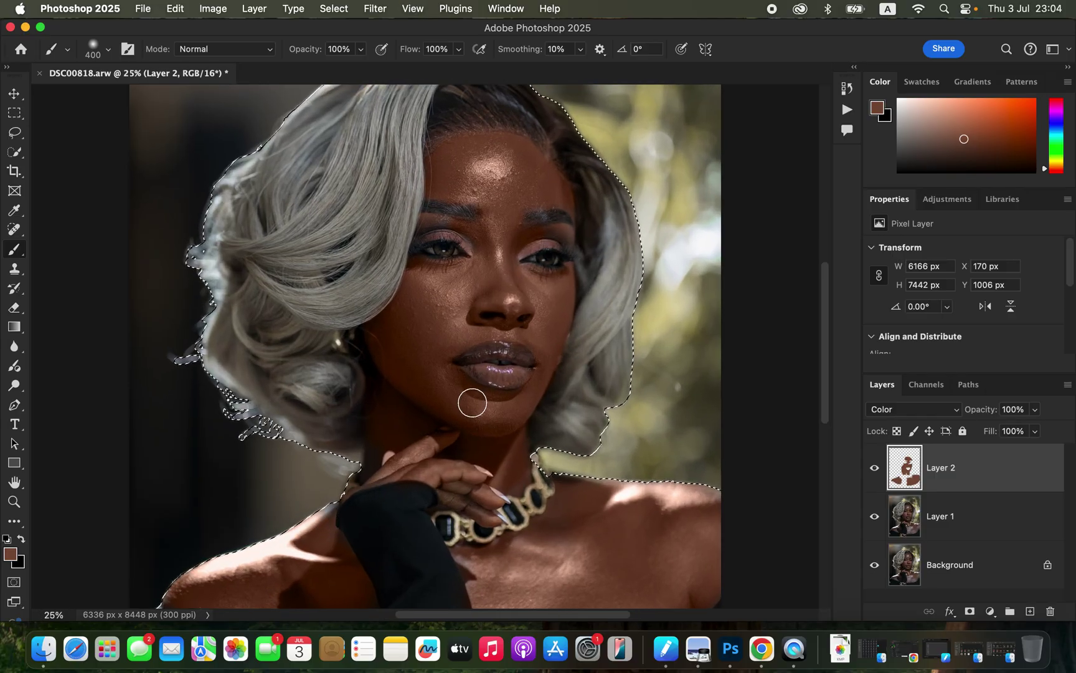
key("bracketleft")
key("bracketleft")
key("bracketleft")
key("bracketleft")
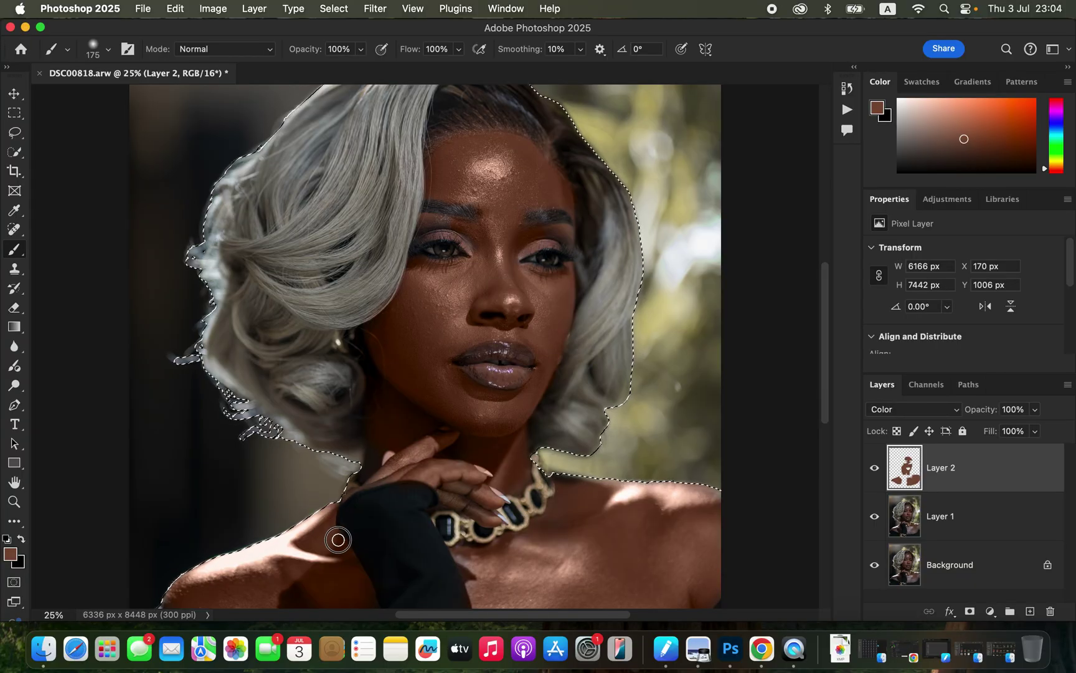
scroll(464, 399, "down", 6)
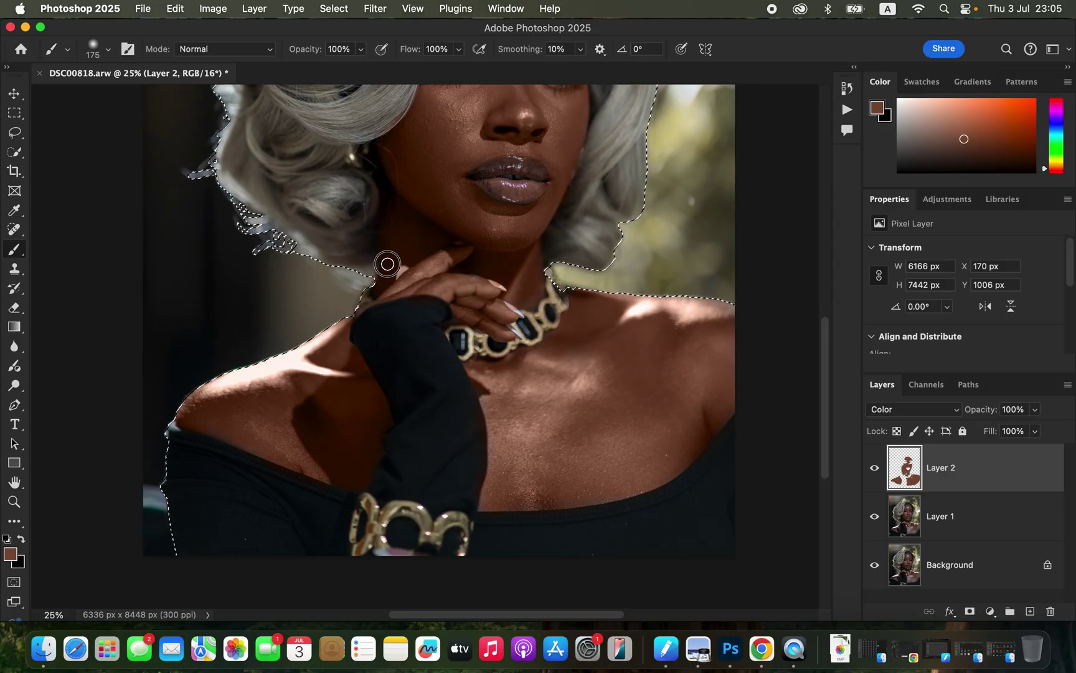
Reduce the brush to 80 px and paint the remaining small skin areas around the fingers and necklace.
key("bracketleft")
key("bracketleft")
key("bracketleft")
key("bracketleft")
key("bracketleft")
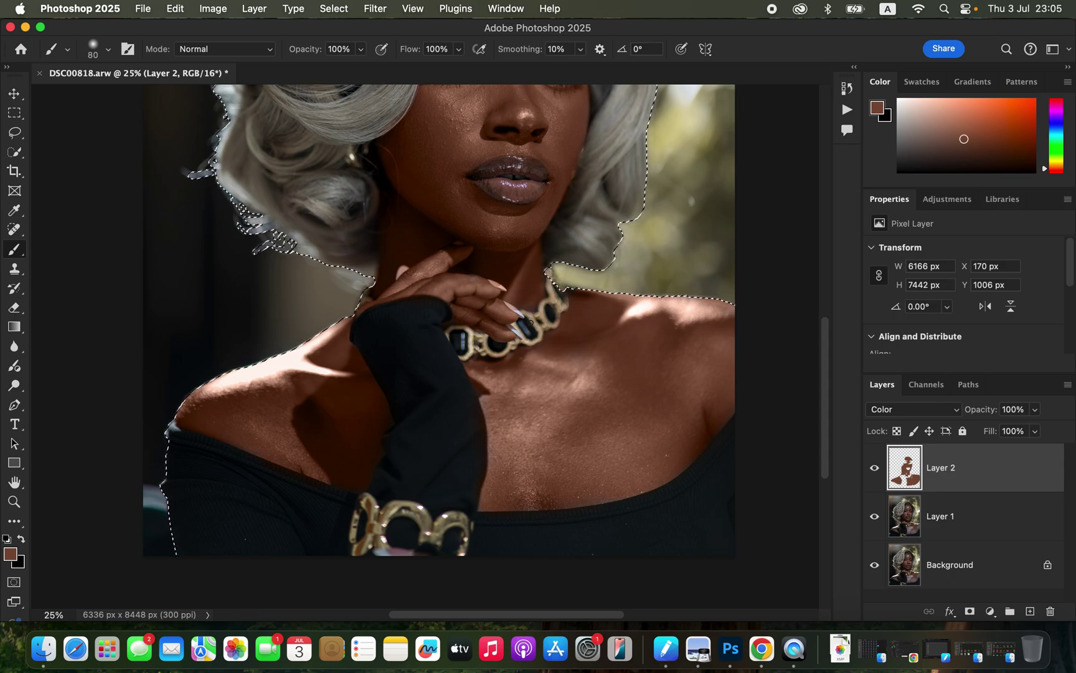
scroll(525, 340, "up", 5)
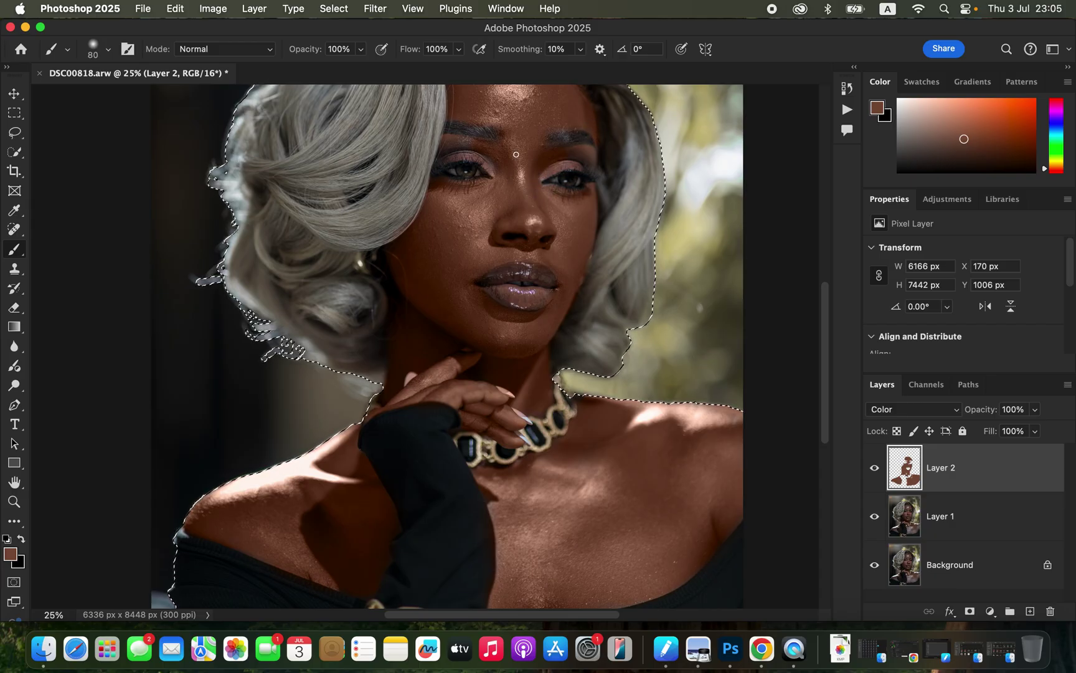
Clear the selection around the subject and lower Layer 2's opacity to 71%.
left_click(21, 308)
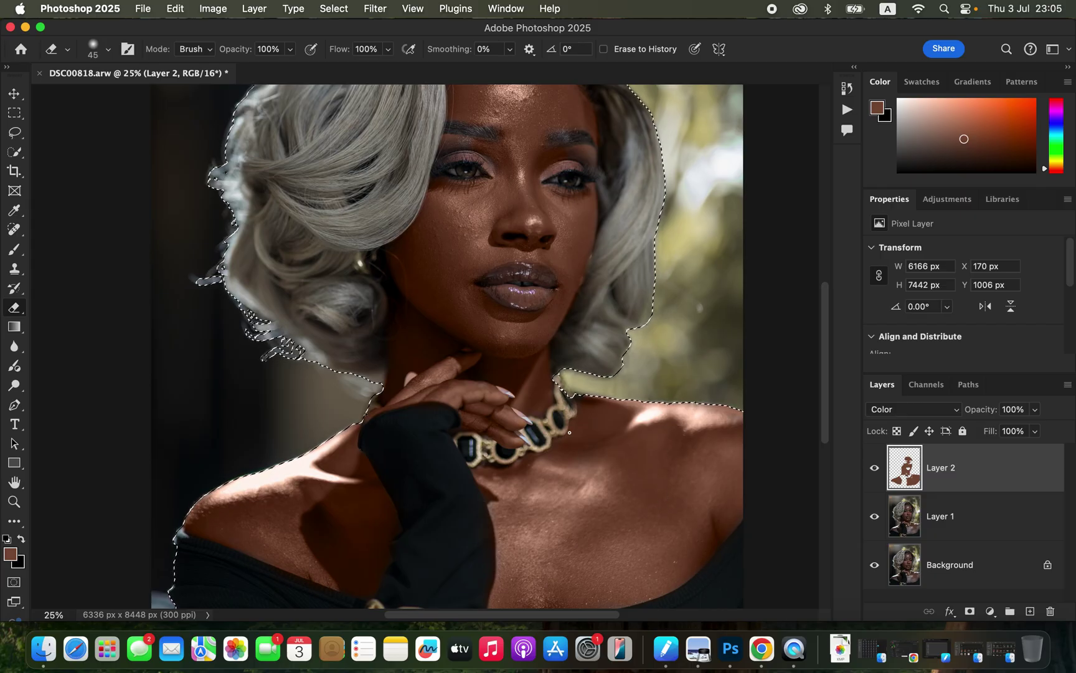
key("super+minus")
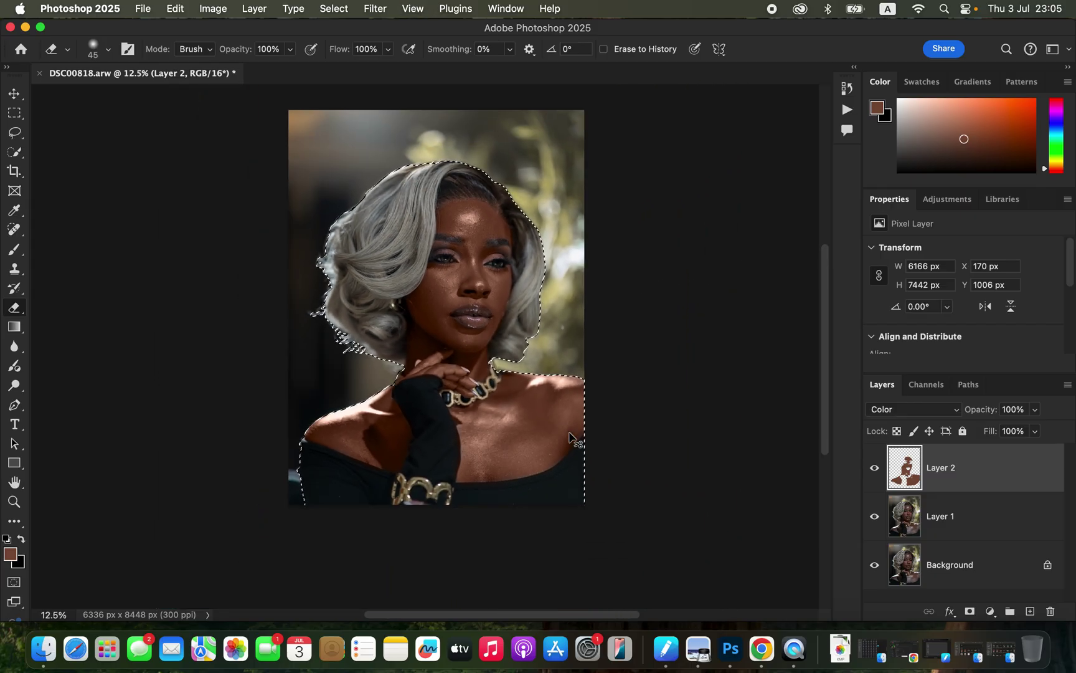
key("super+plus")
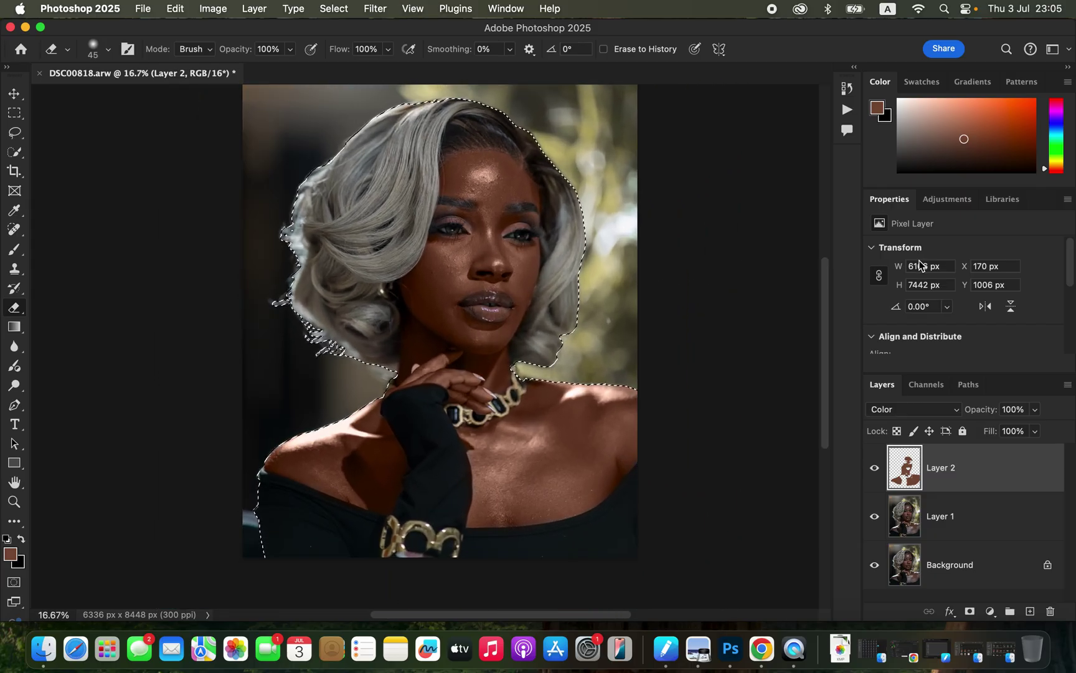
key("super+d")
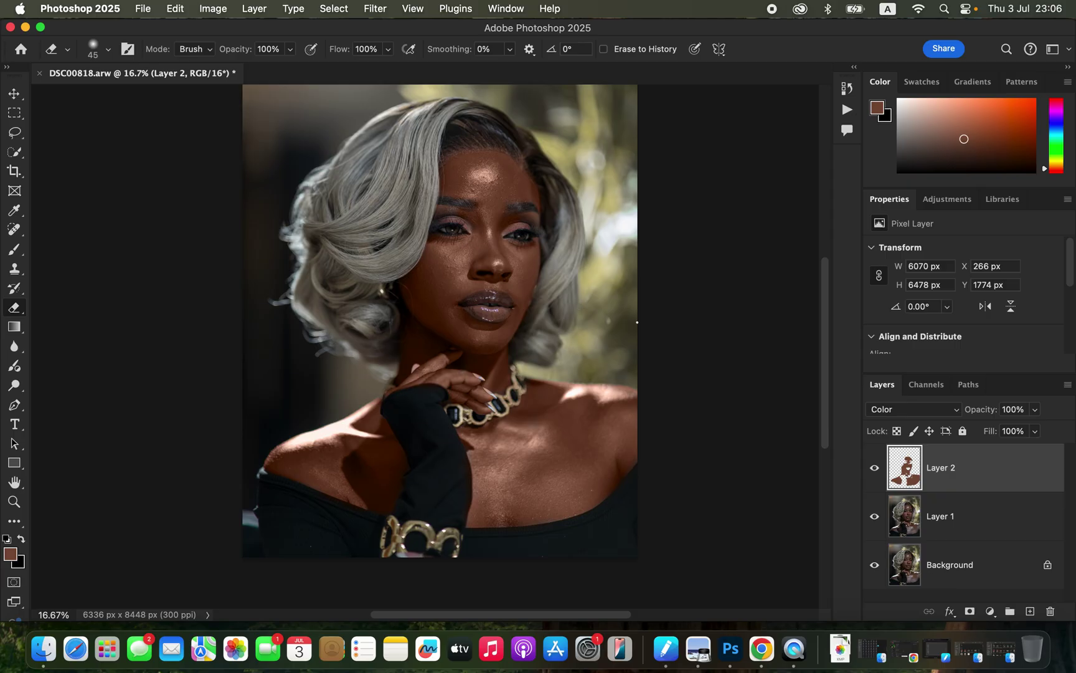
left_click(1035, 411)
left_click_drag(1036, 427, 1015, 427)
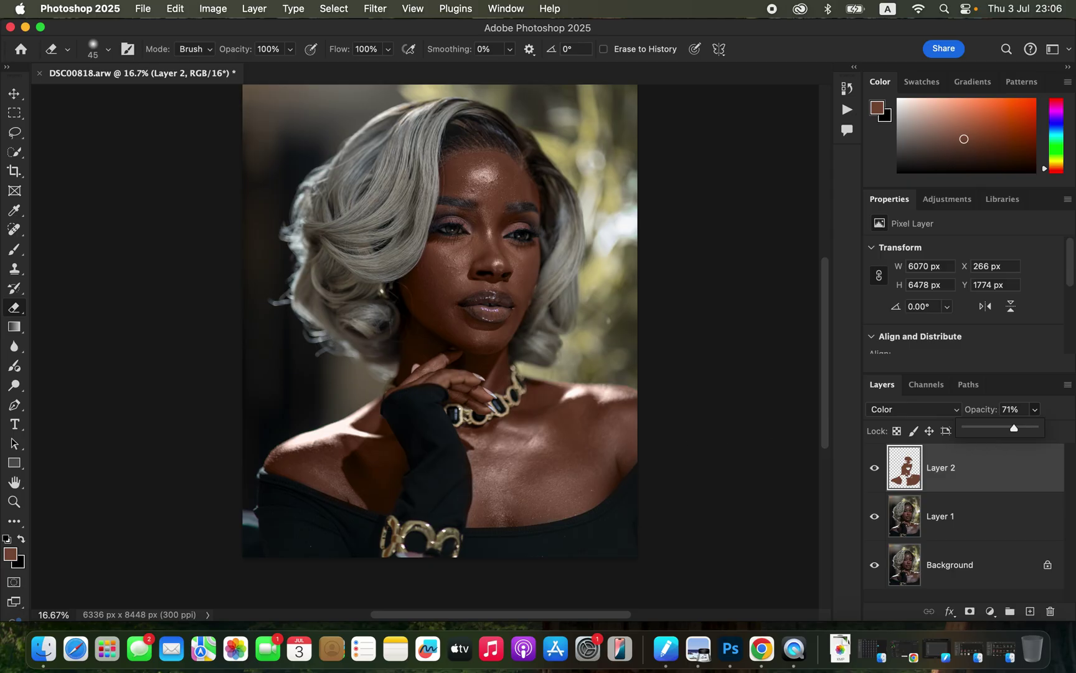
Set Layer 2's Blend If highlights for the underlying layer to a 116 / 155 split, then compare the skin with and without the layer.
right_click(1011, 477)
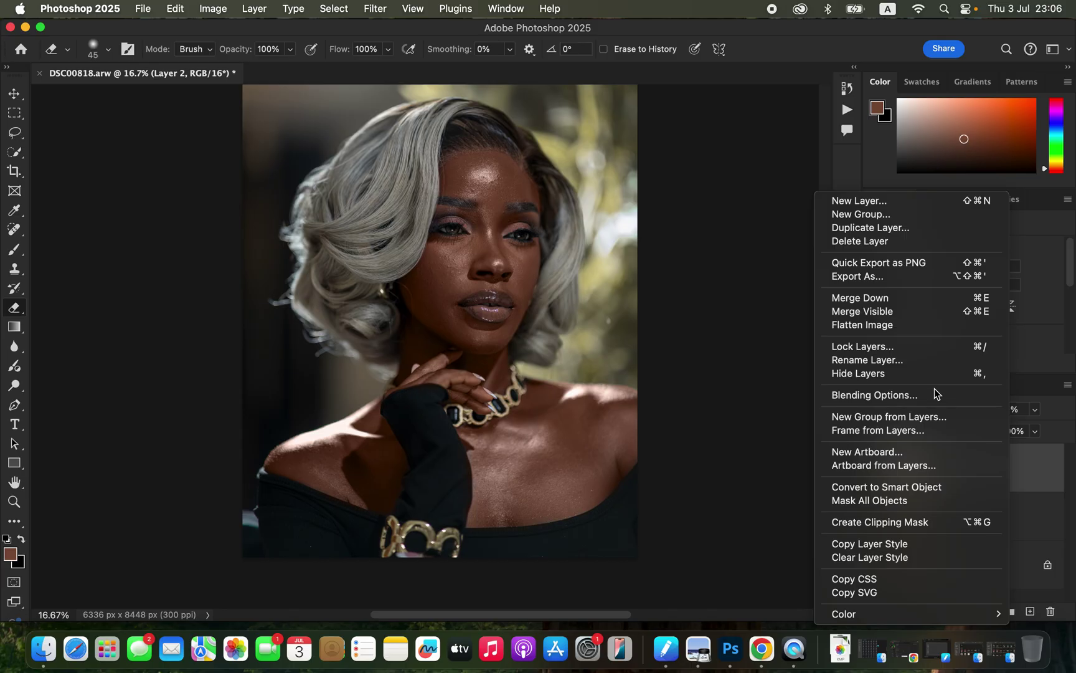
left_click(902, 397)
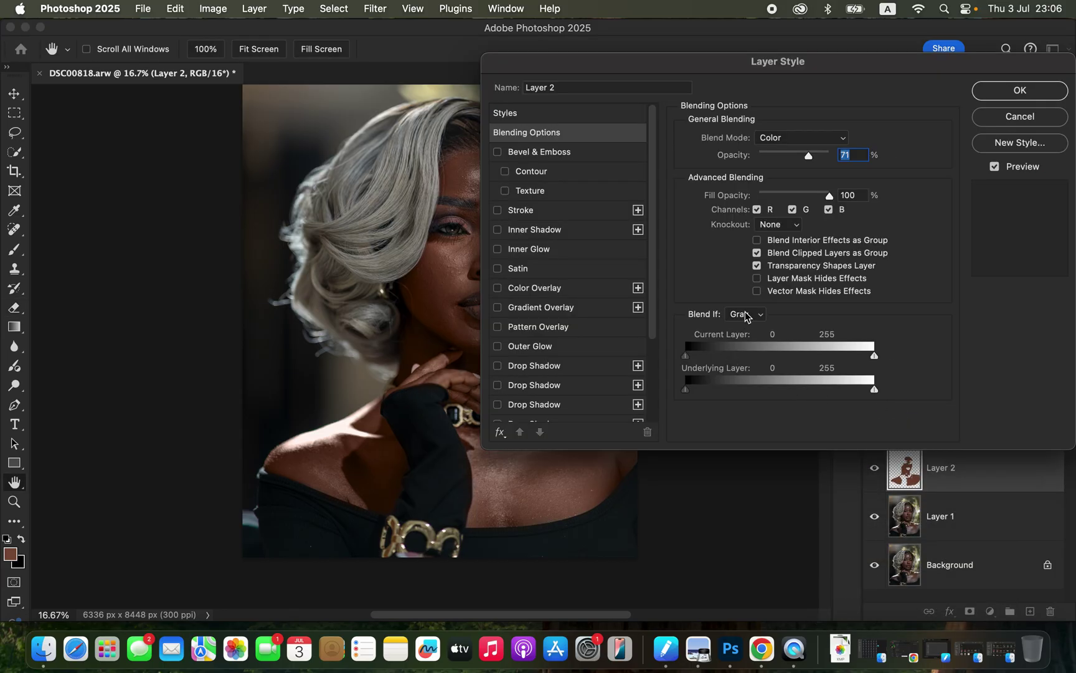
left_click_drag(789, 64, 905, 54)
left_click(851, 300)
left_click(845, 311)
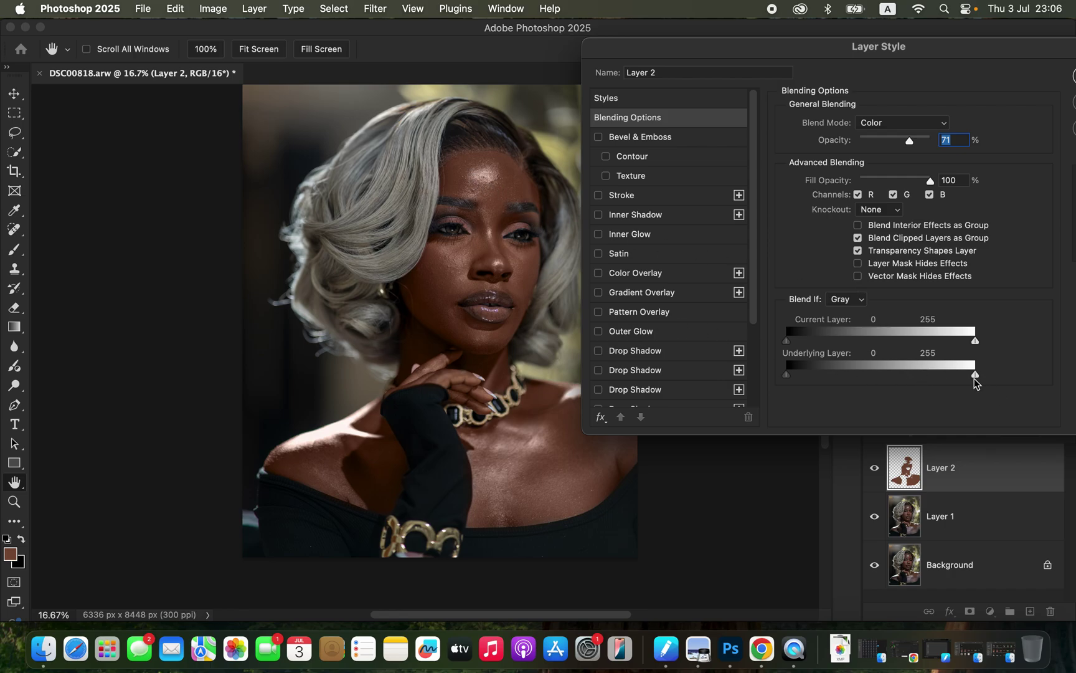
left_click_drag(975, 376, 910, 376)
left_click_drag(902, 377, 873, 386)
left_click_drag(960, 50, 921, 60)
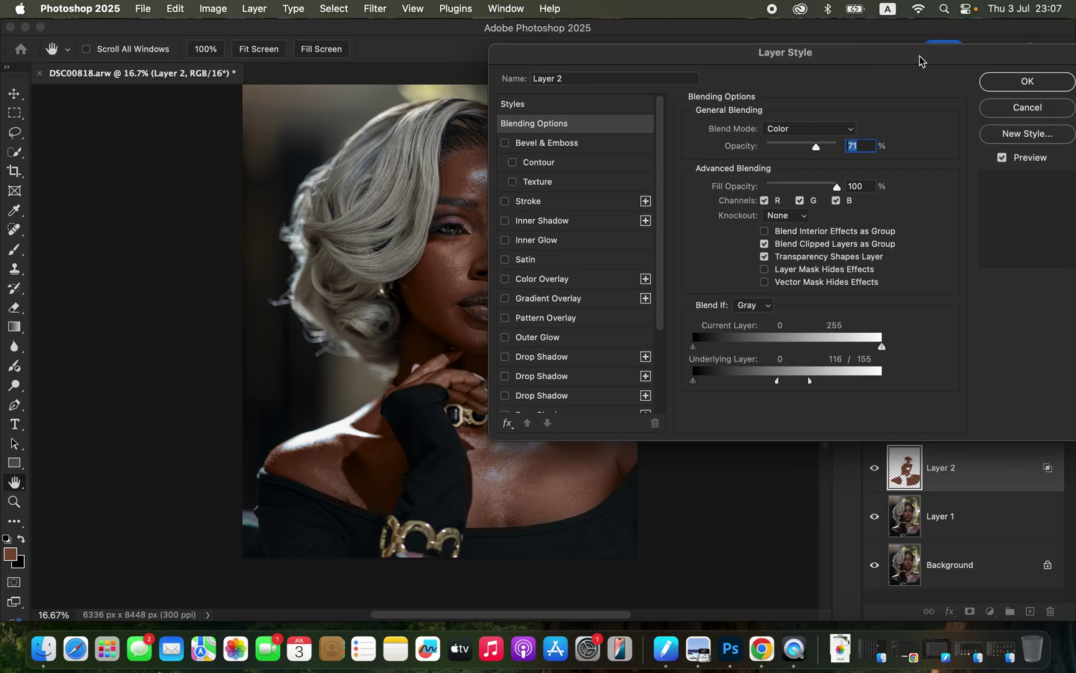
left_click(1013, 83)
left_click(874, 468)
left_click(874, 472)
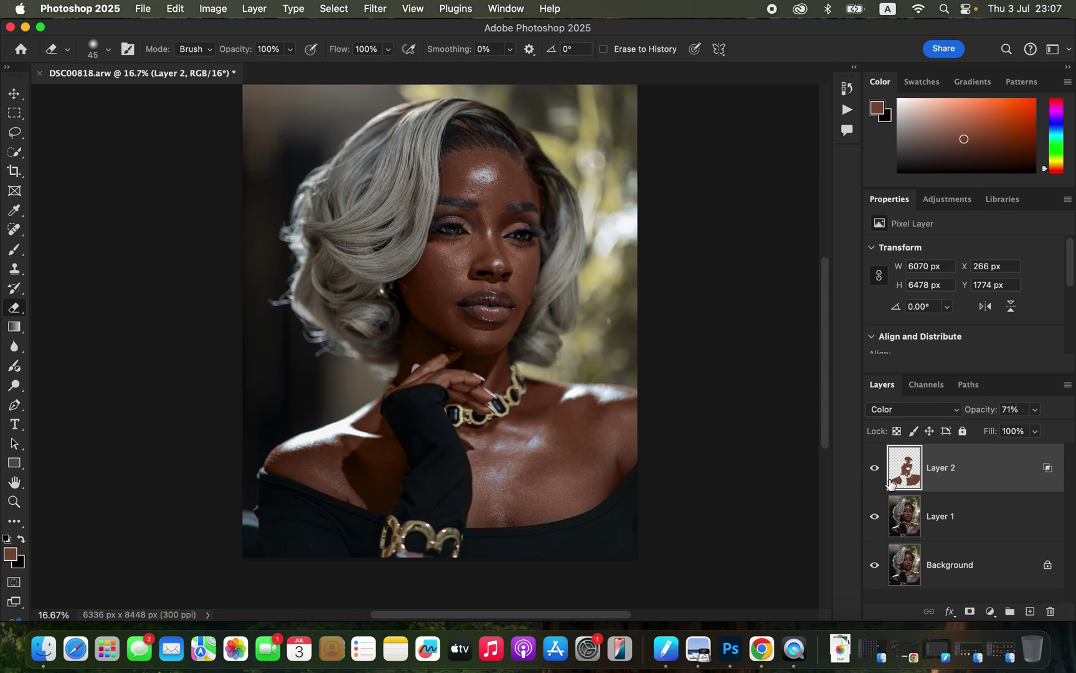
Add a Hue/Saturation adjustment above Layer 2 and set its Reds to hue +2 and lightness -15.
left_click(991, 612)
left_click(1007, 486)
left_click(962, 275)
left_click(969, 284)
scroll(1069, 296, "down", 2)
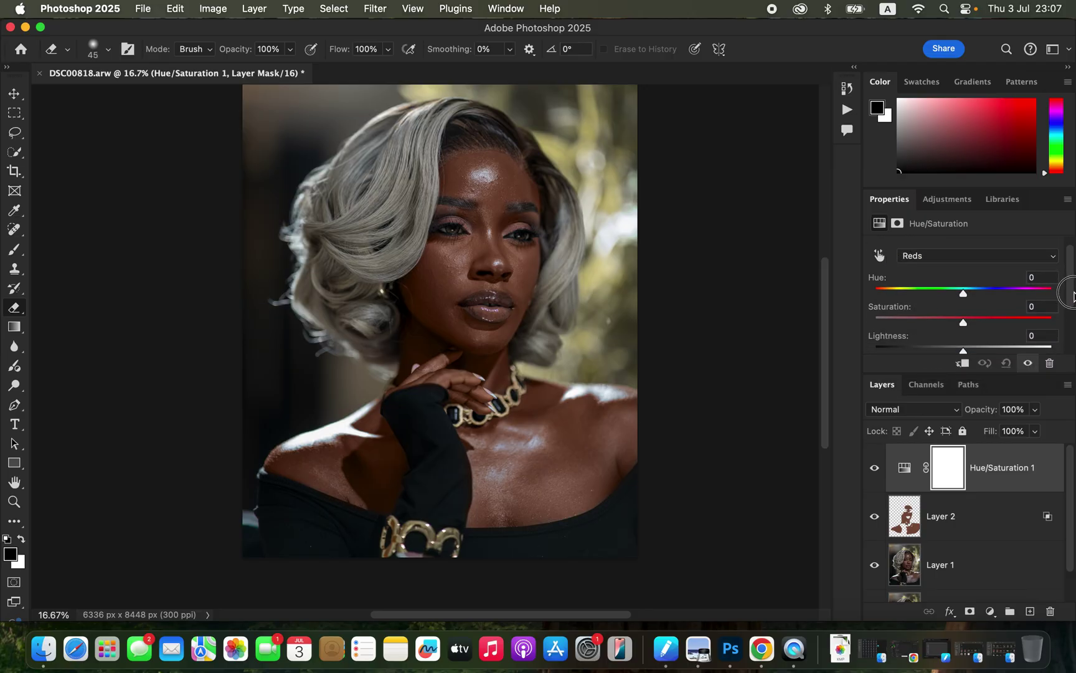
left_click_drag(965, 292, 966, 296)
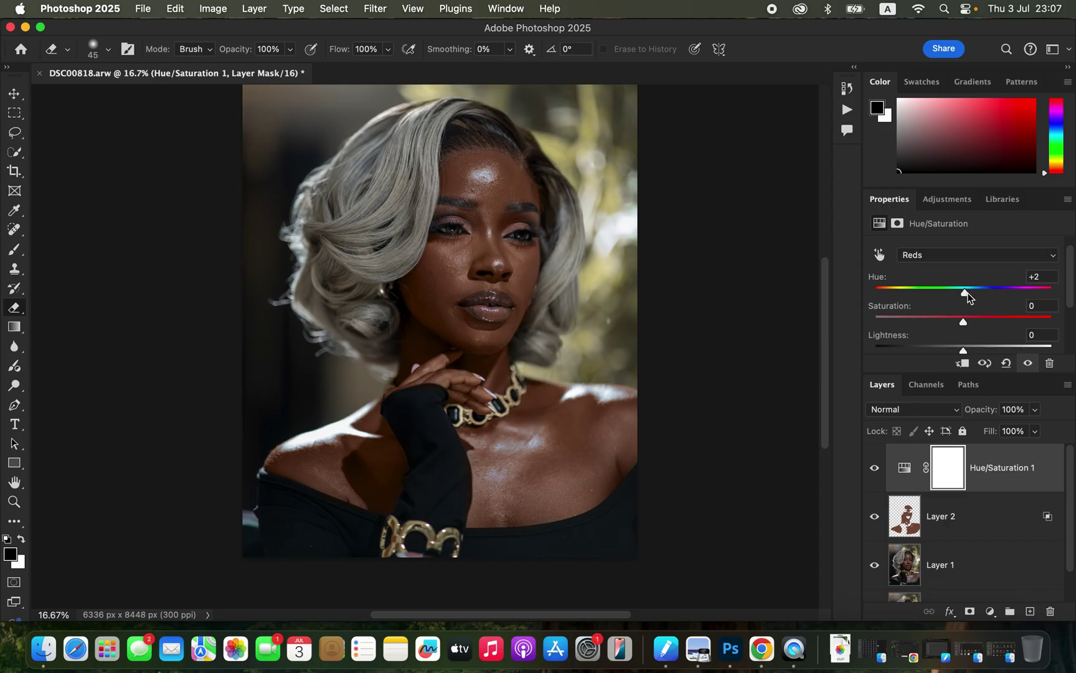
scroll(1059, 305, "down", 2)
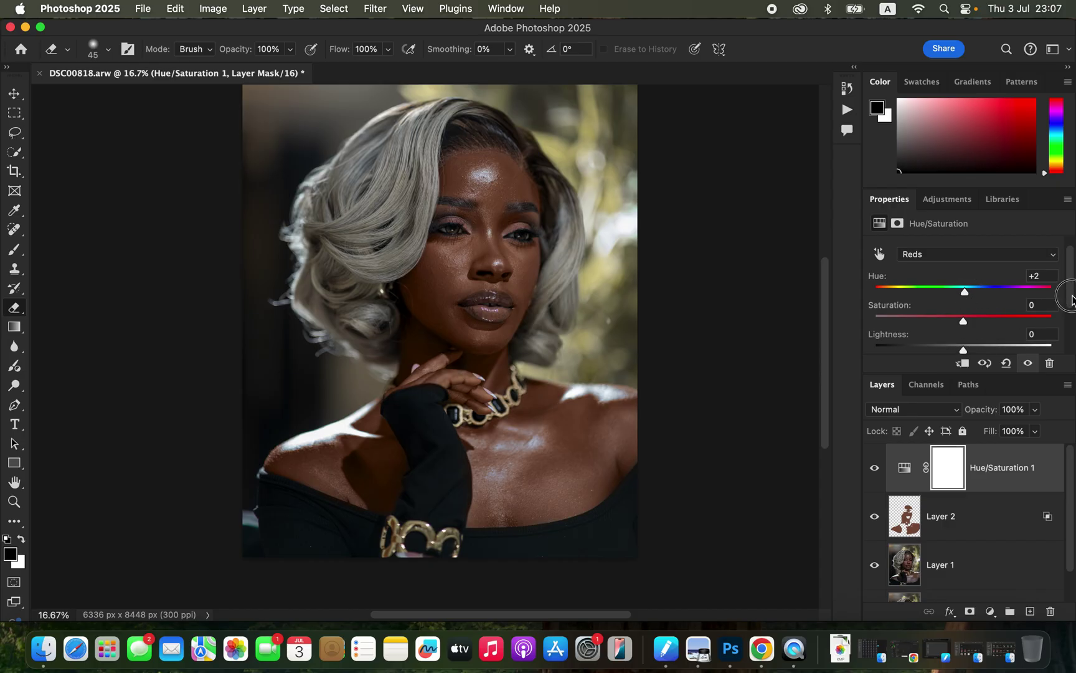
left_click_drag(963, 320, 951, 321)
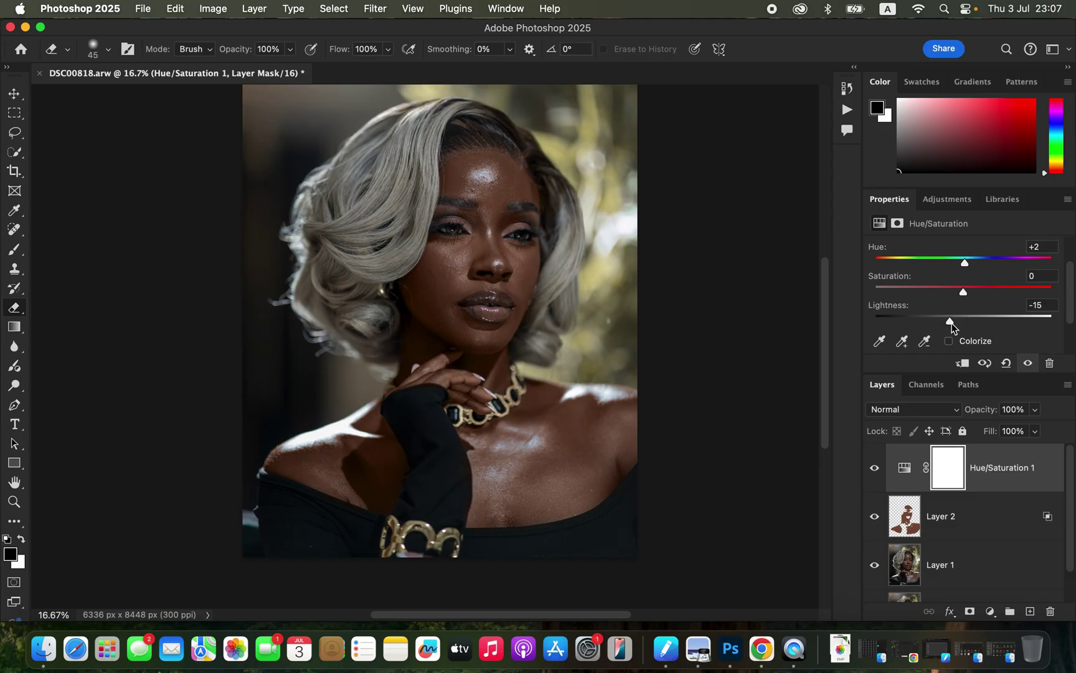
Add a Black & White adjustment layer with Multiply blending at 13% opacity.
left_click(990, 610)
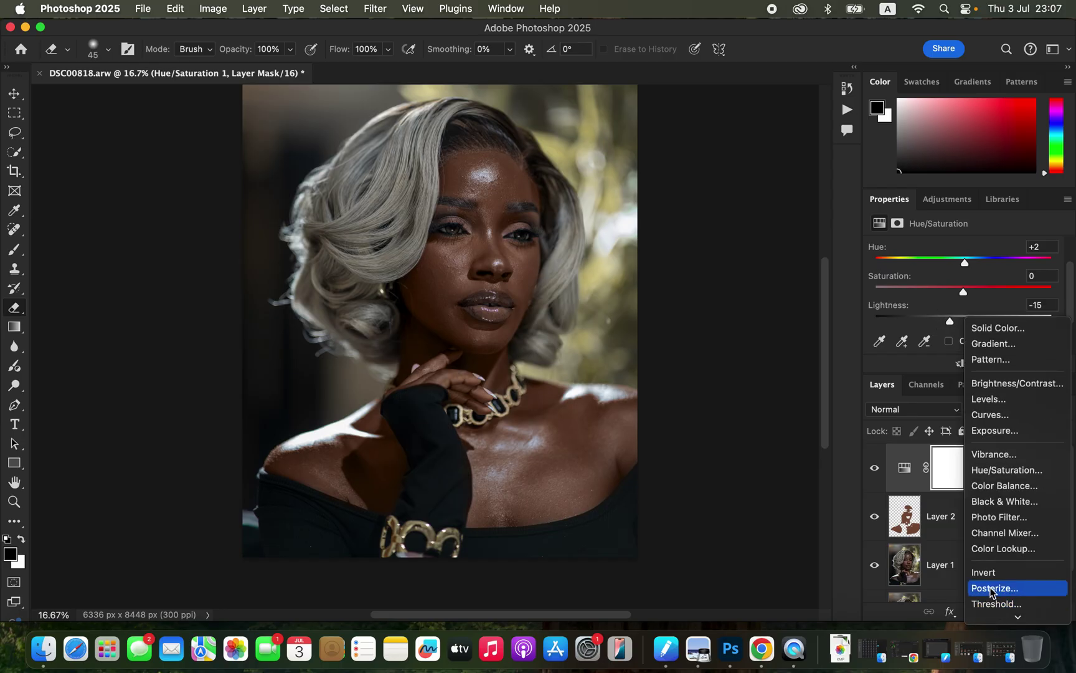
left_click(1014, 503)
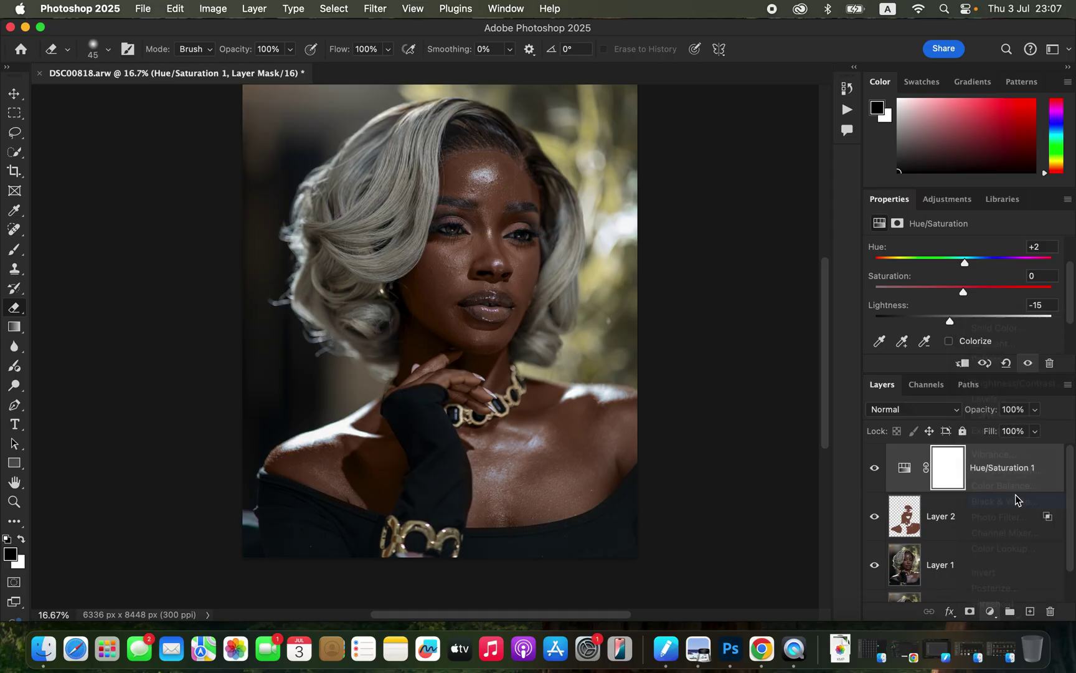
left_click(939, 413)
left_click(934, 463)
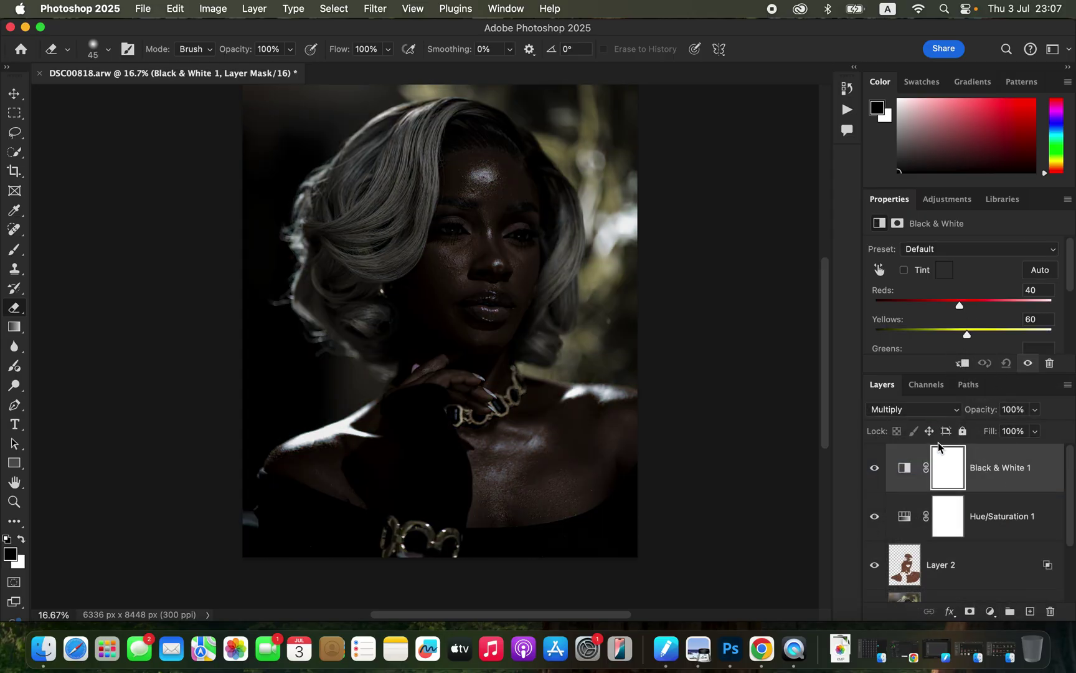
left_click(1035, 411)
left_click_drag(1018, 432, 975, 434)
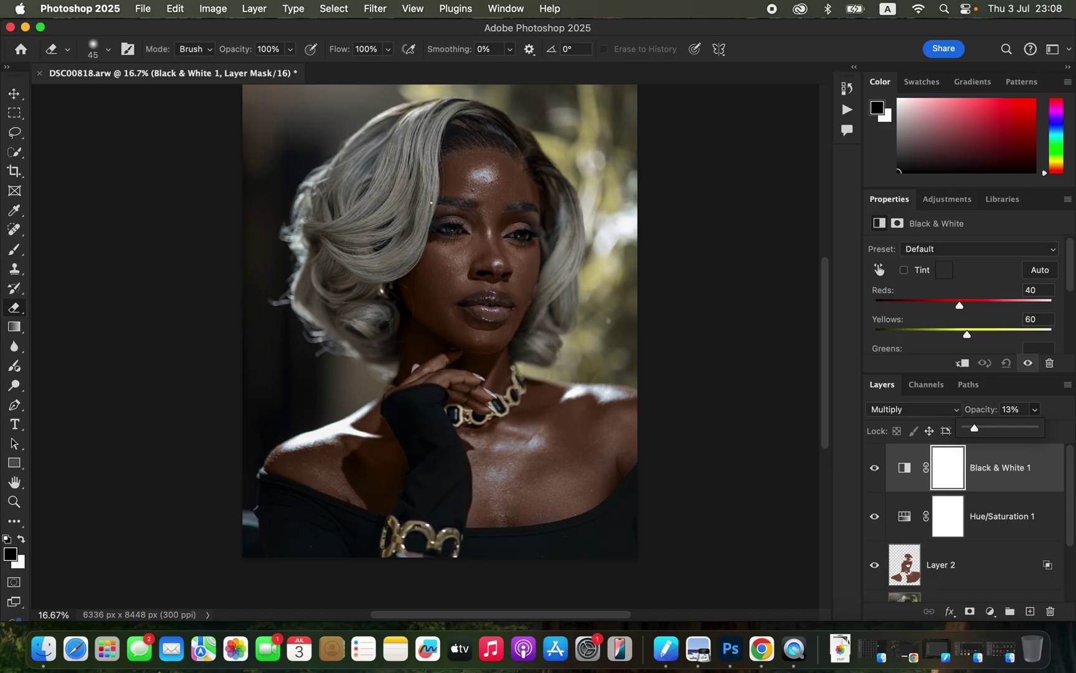
Add a Selective Color adjustment layer and set the yellow of its Whites to -100%.
left_click(990, 611)
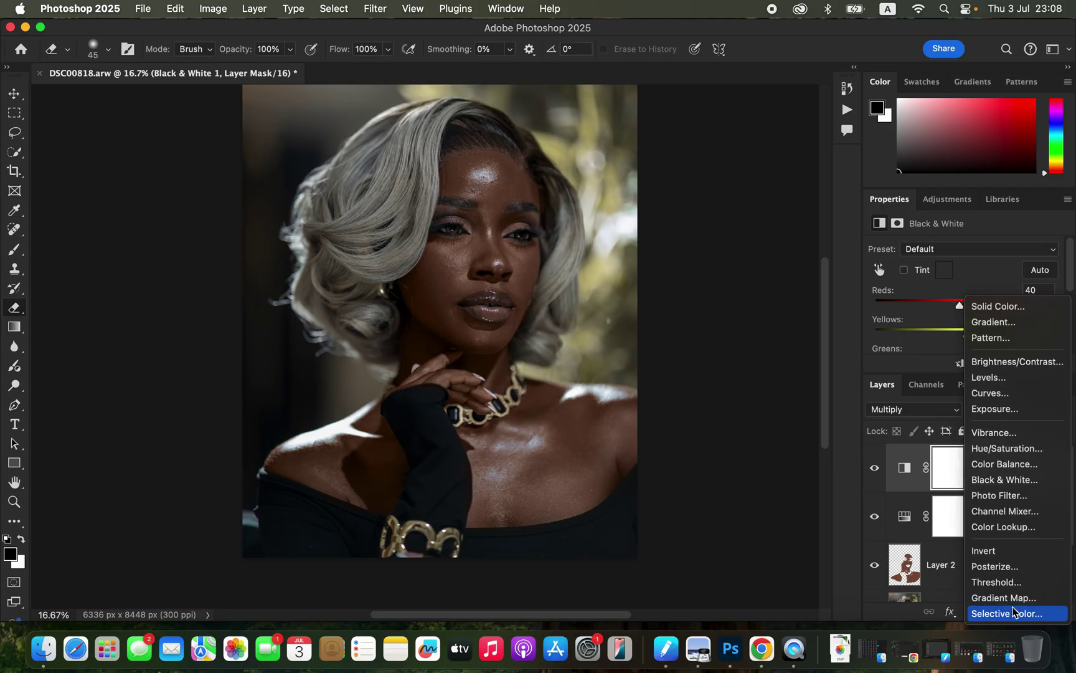
left_click(1008, 614)
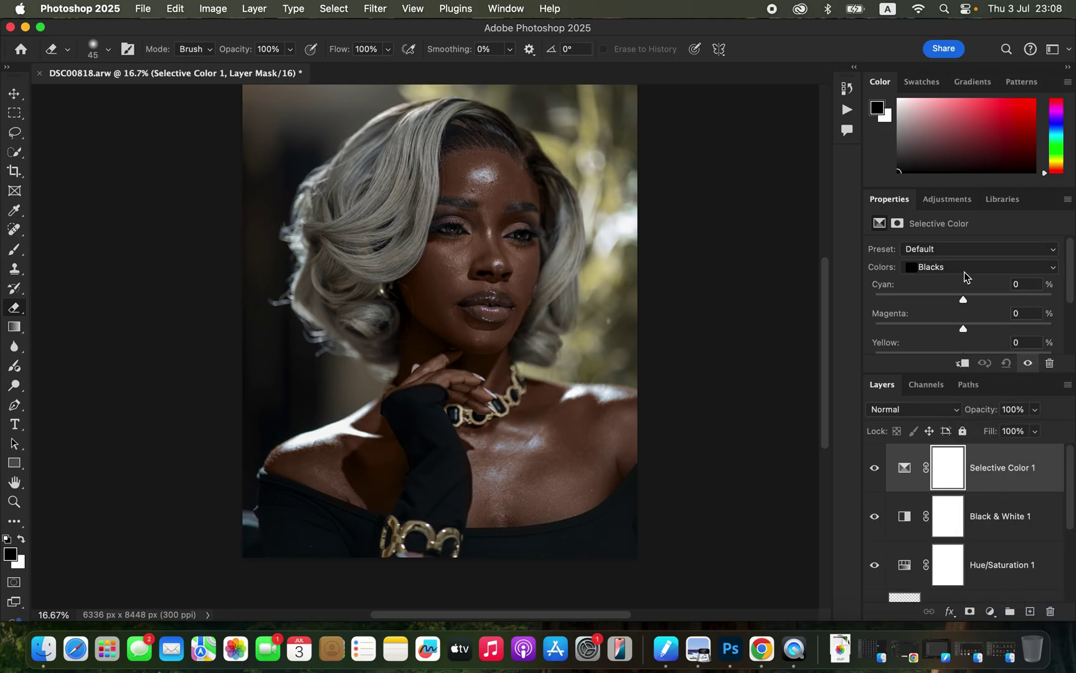
left_click(965, 269)
left_click(963, 242)
scroll(1071, 285, "down", 2)
left_click_drag(951, 341, 809, 335)
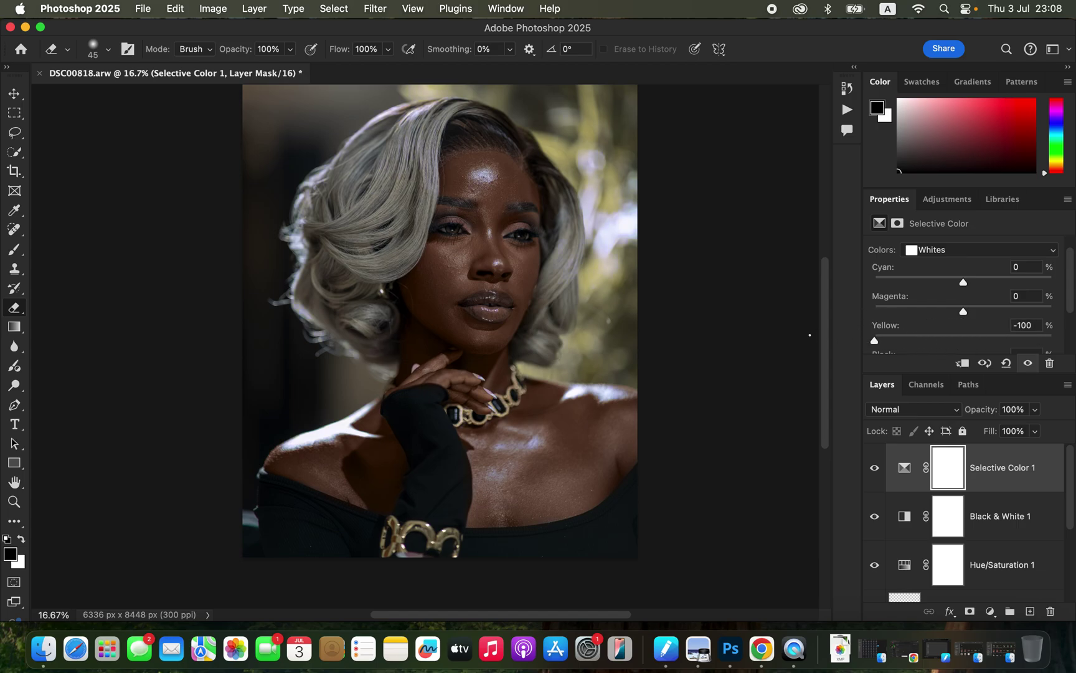
Add a second Hue/Saturation adjustment layer on top with master saturation at -61.
left_click(991, 610)
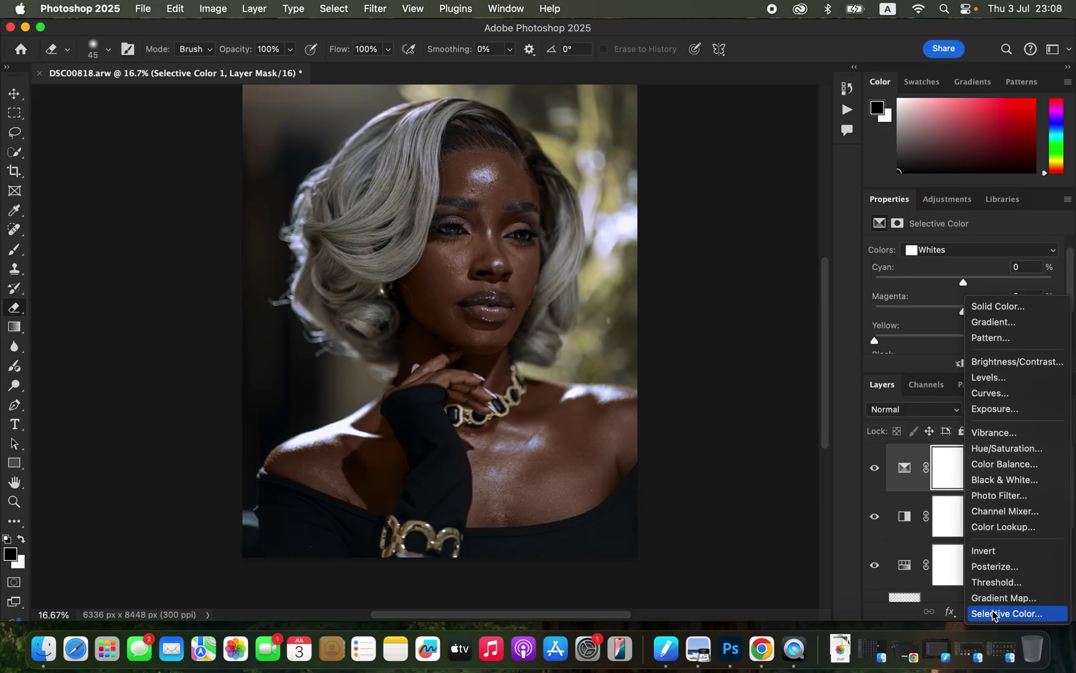
left_click(1012, 450)
left_click_drag(962, 335, 910, 342)
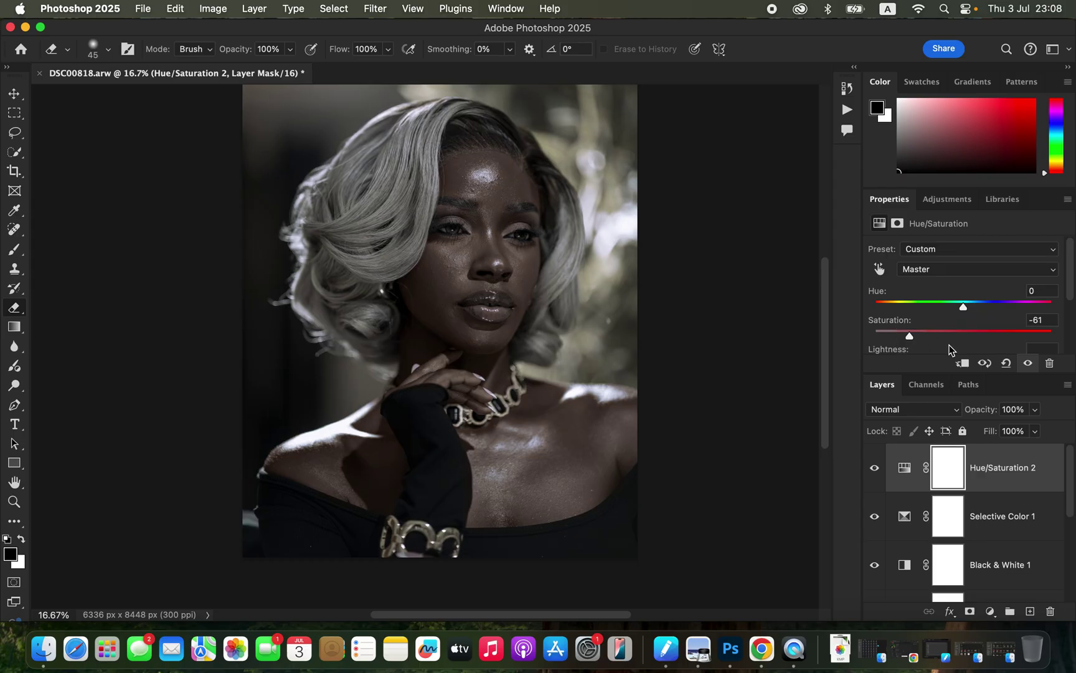
Group the Selective Color layer with the top Hue/Saturation layer and hide the group's effect behind a black mask.
left_click(1032, 514, "shift")
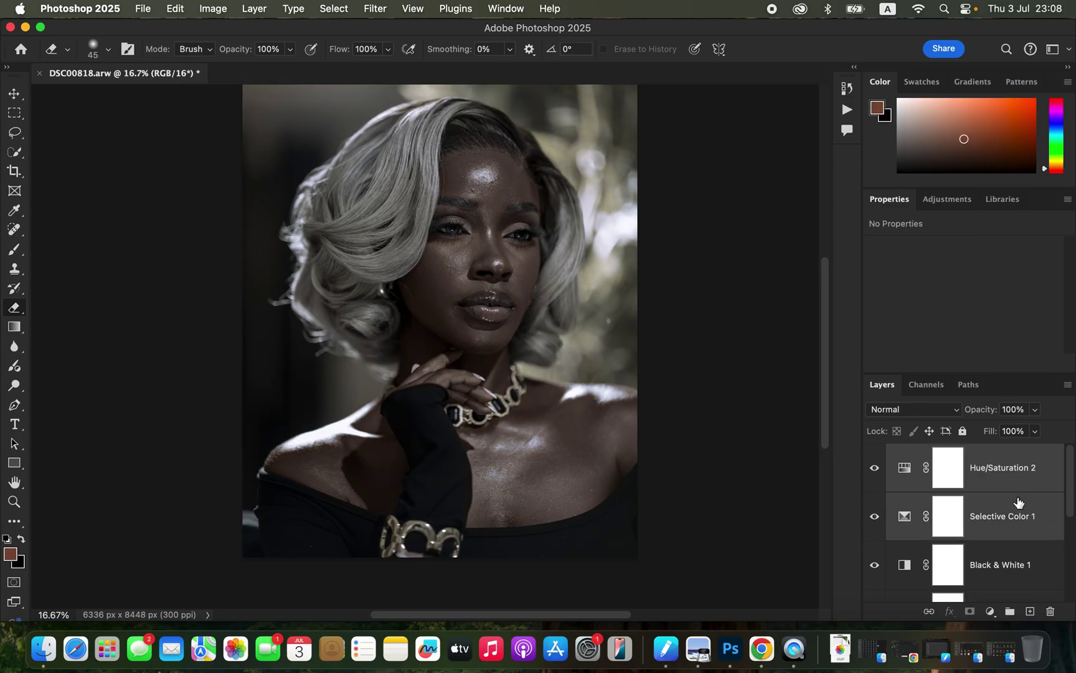
key("super+g")
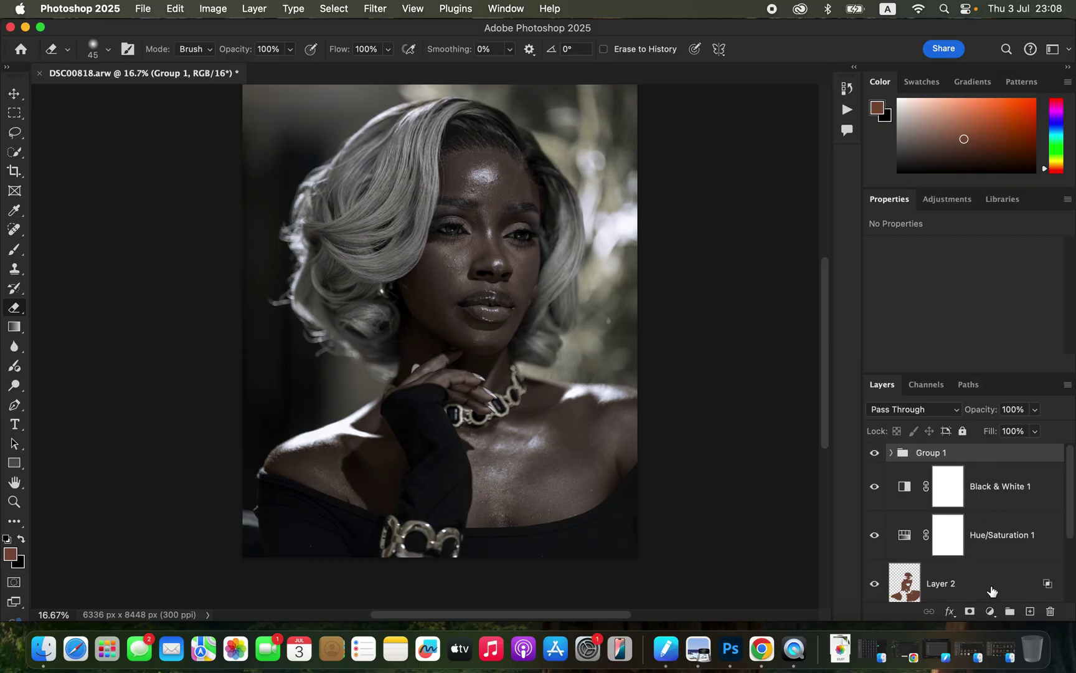
left_click(970, 611, "alt")
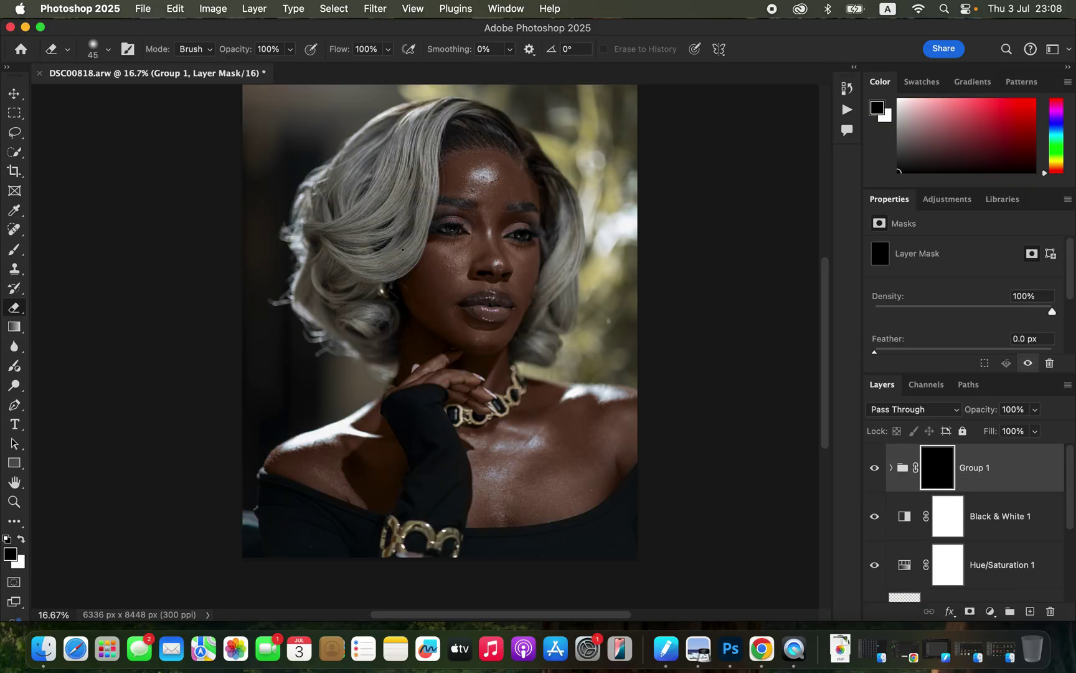
Paint white over the hair on both sides of the face on Group 1's mask with a 700 px Soft Round brush.
left_click(16, 250)
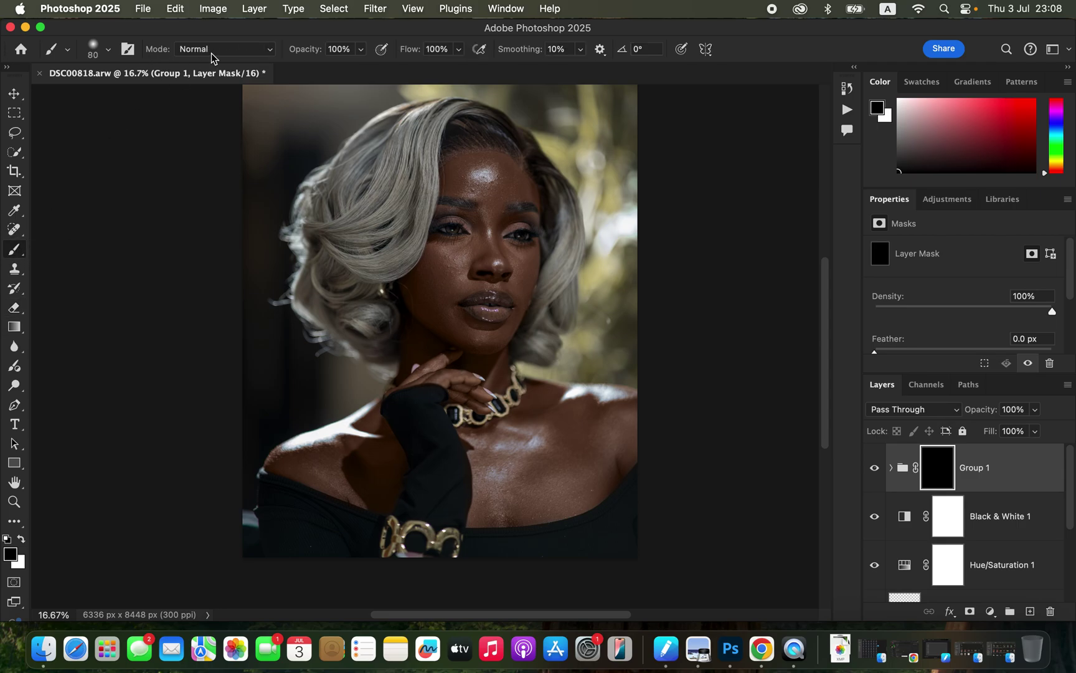
left_click(109, 49)
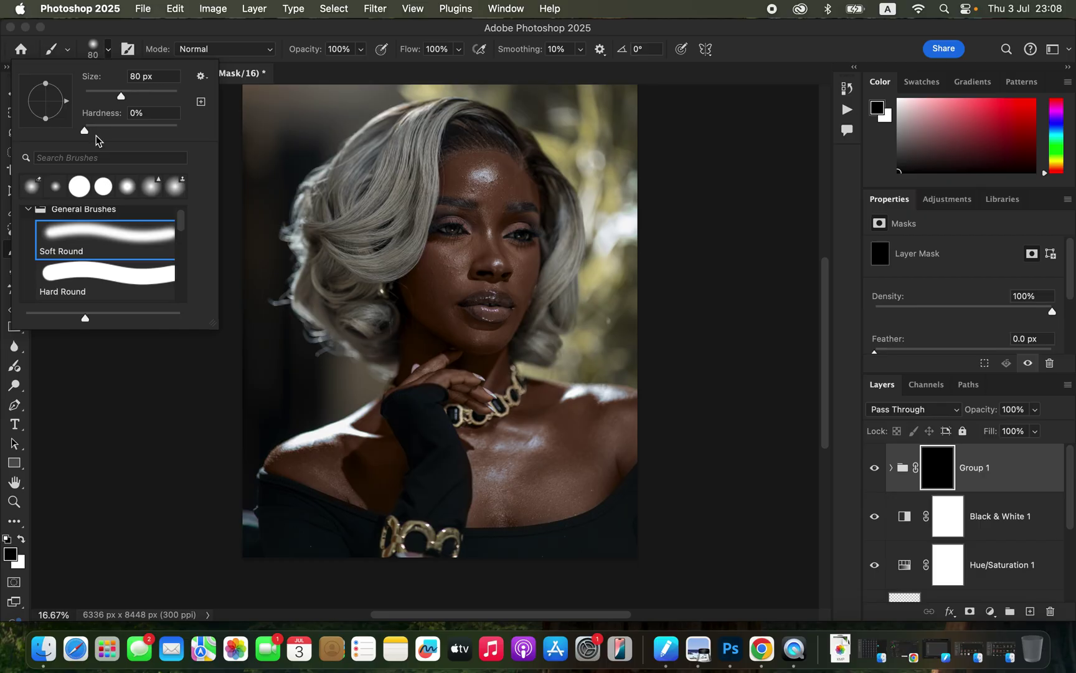
left_click(193, 35)
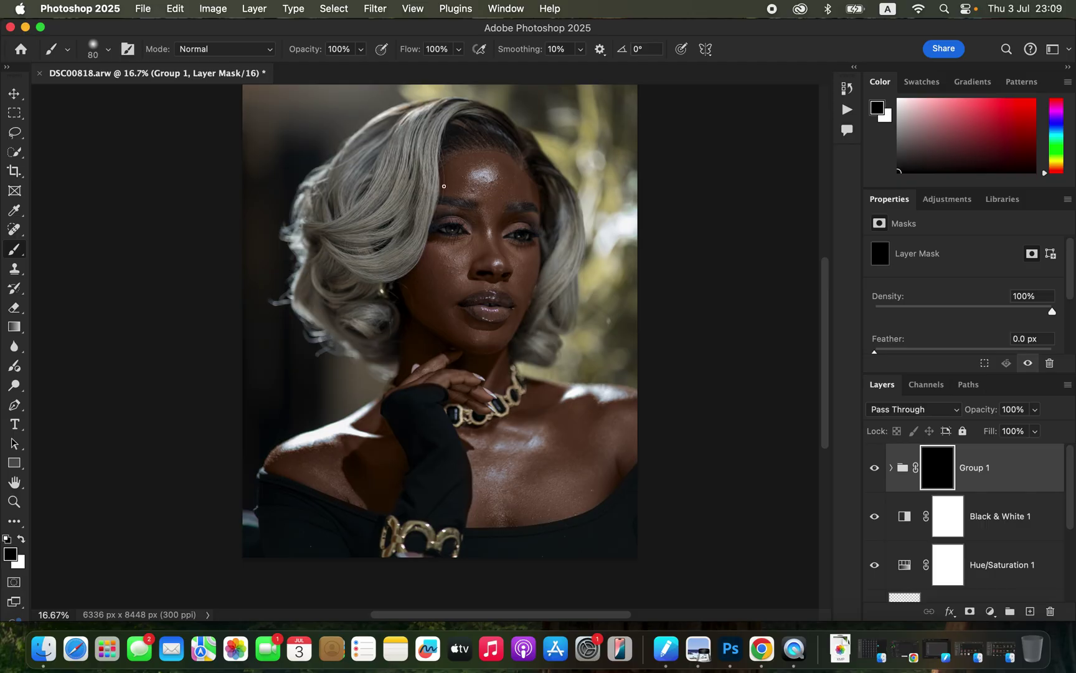
key("bracketright")
key("bracketright")
key("bracketright")
key("bracketright")
key("bracketright")
key("bracketright")
key("bracketright")
key("bracketright")
key("bracketright")
key("bracketright")
key("bracketright")
key("bracketleft")
left_click(21, 539)
mouse_move(356, 211)
left_mouse_down()
mouse_move(392, 156)
mouse_move(408, 218)
mouse_move(356, 216)
mouse_move(329, 196)
mouse_move(353, 320)
mouse_move(325, 277)
mouse_move(365, 254)
mouse_move(423, 163)
mouse_move(428, 131)
mouse_move(385, 137)
mouse_move(345, 192)
mouse_move(413, 131)
mouse_move(405, 128)
mouse_move(423, 121)
mouse_move(462, 137)
left_mouse_up()
mouse_move(557, 197)
left_mouse_down()
mouse_move(565, 234)
mouse_move(543, 329)
left_mouse_up()
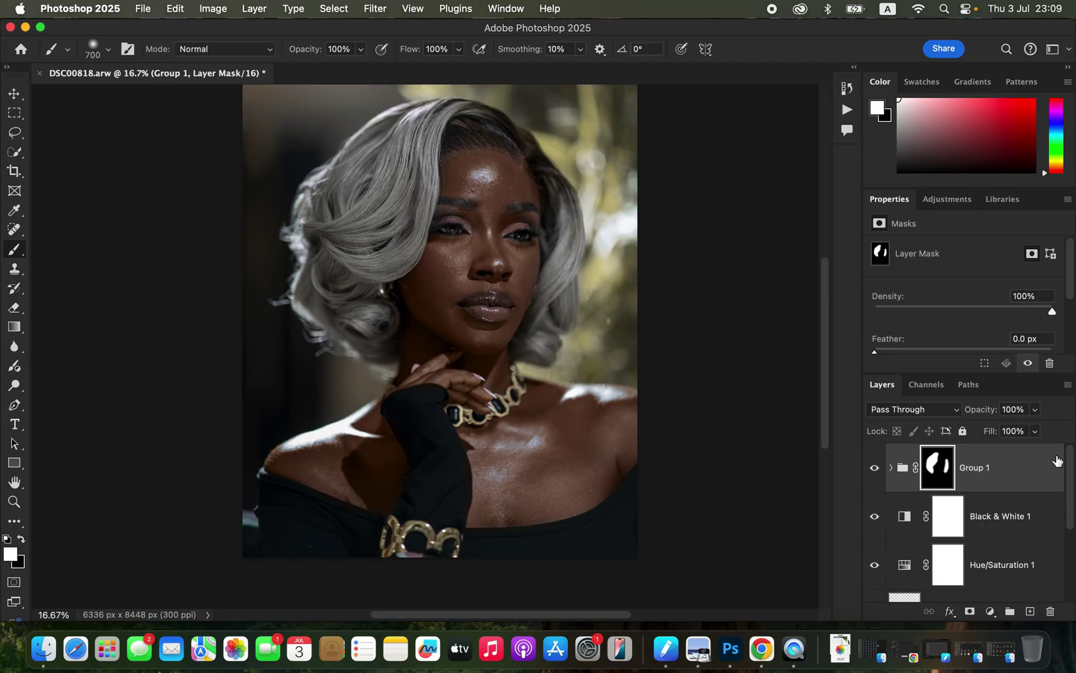
Compare the edited portrait with the original Background layer by toggling all other layers off and on.
scroll(1071, 520, "down", 2)
scroll(1070, 520, "down", 3)
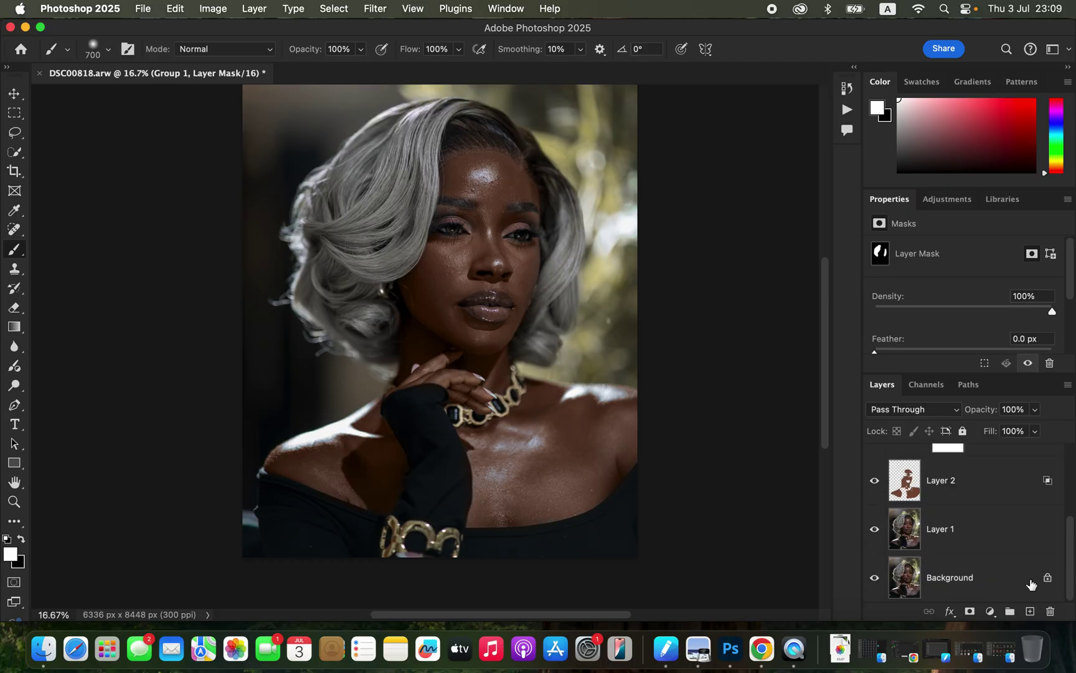
left_click(874, 580, "alt")
left_click(874, 579, "alt")
left_click(873, 580, "alt")
left_click(874, 581, "alt")
left_click(874, 580, "alt")
left_click(873, 581, "alt")
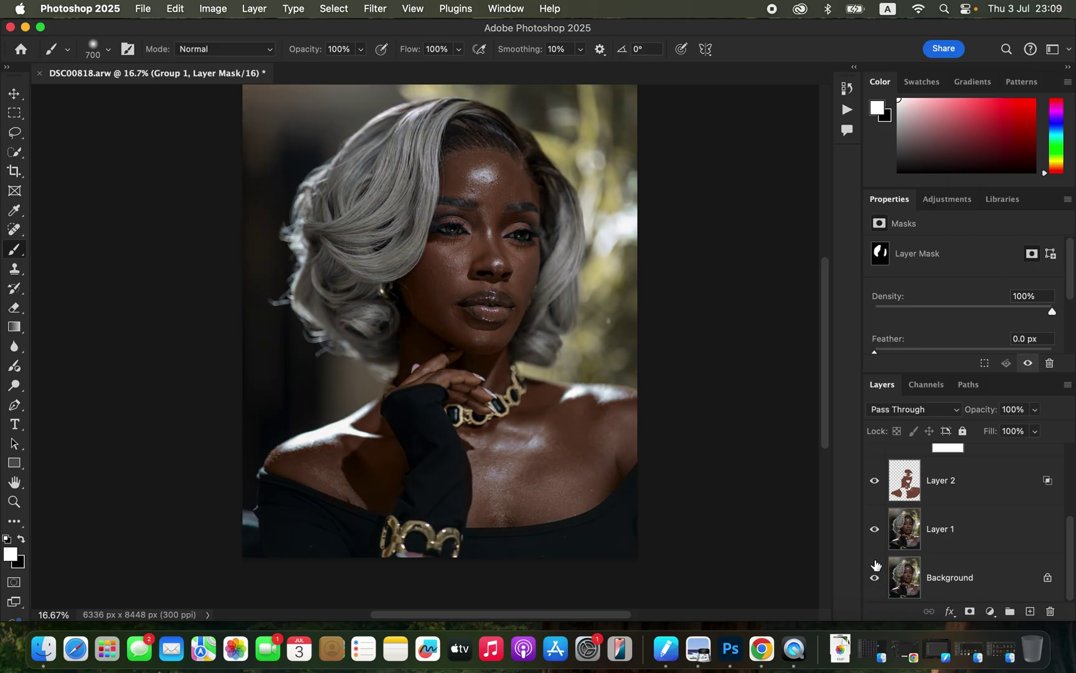